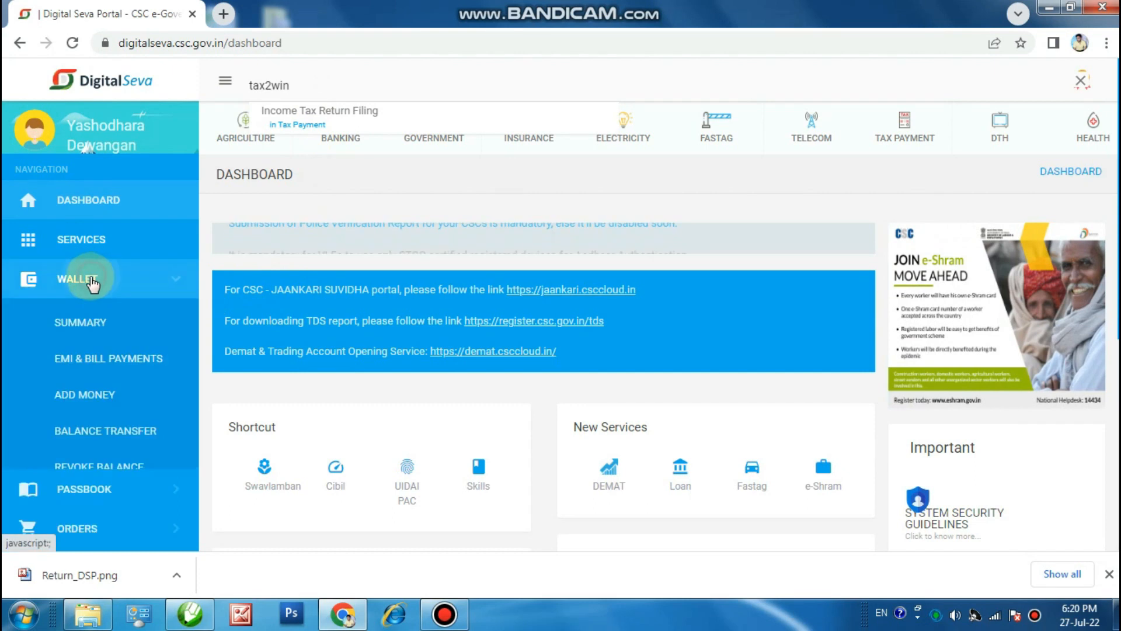
Step: Open the wallet summary and check the tentative TDS amount for 2021-22
click(94, 326)
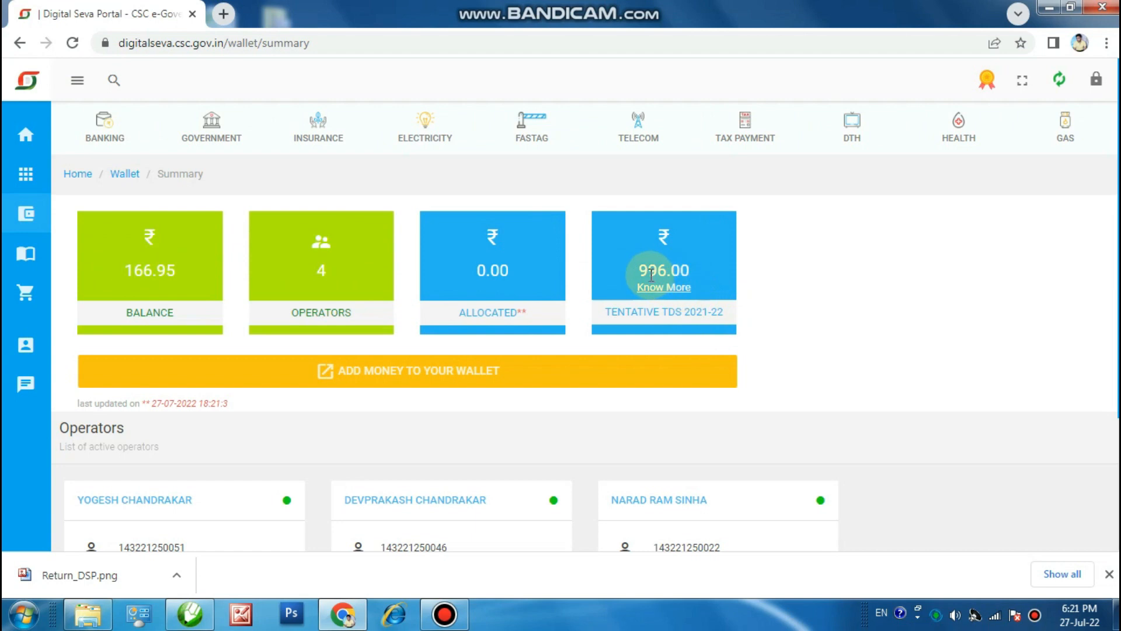
drag(621, 270, 683, 270)
click(698, 271)
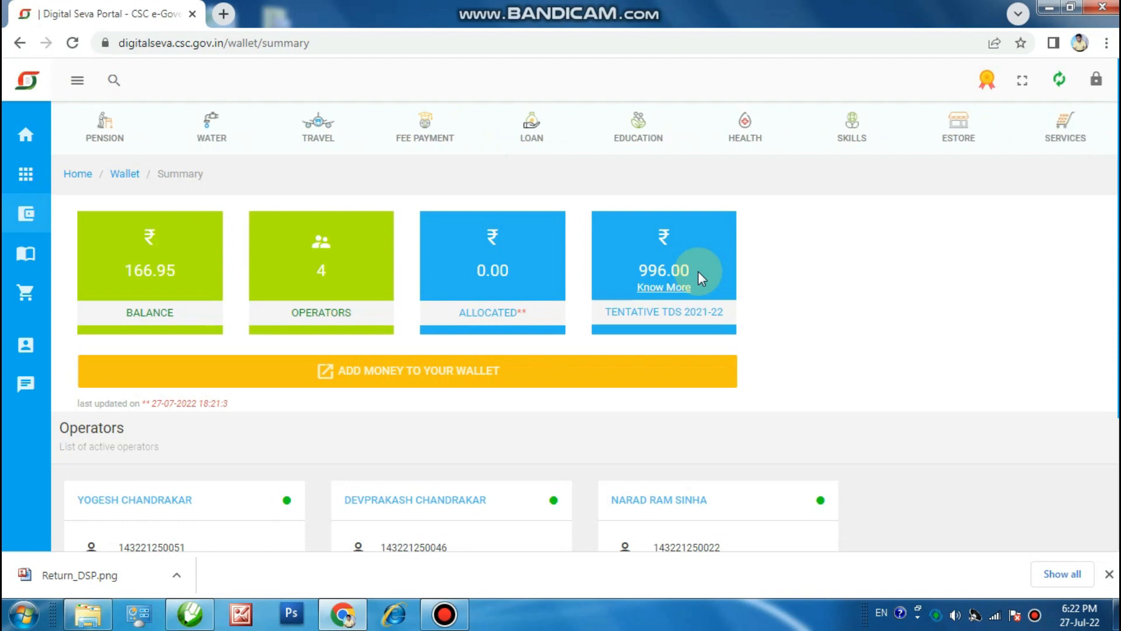
Step: Search the portal's services for tax2win and open the Income Tax Return Filing service
click(111, 80)
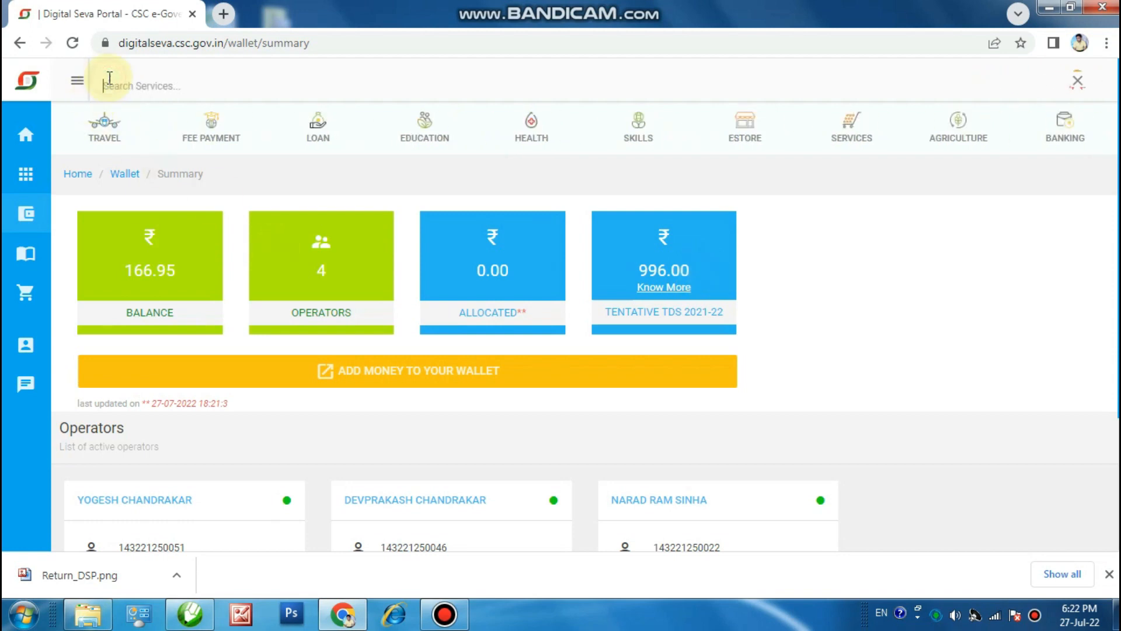
text(tax)
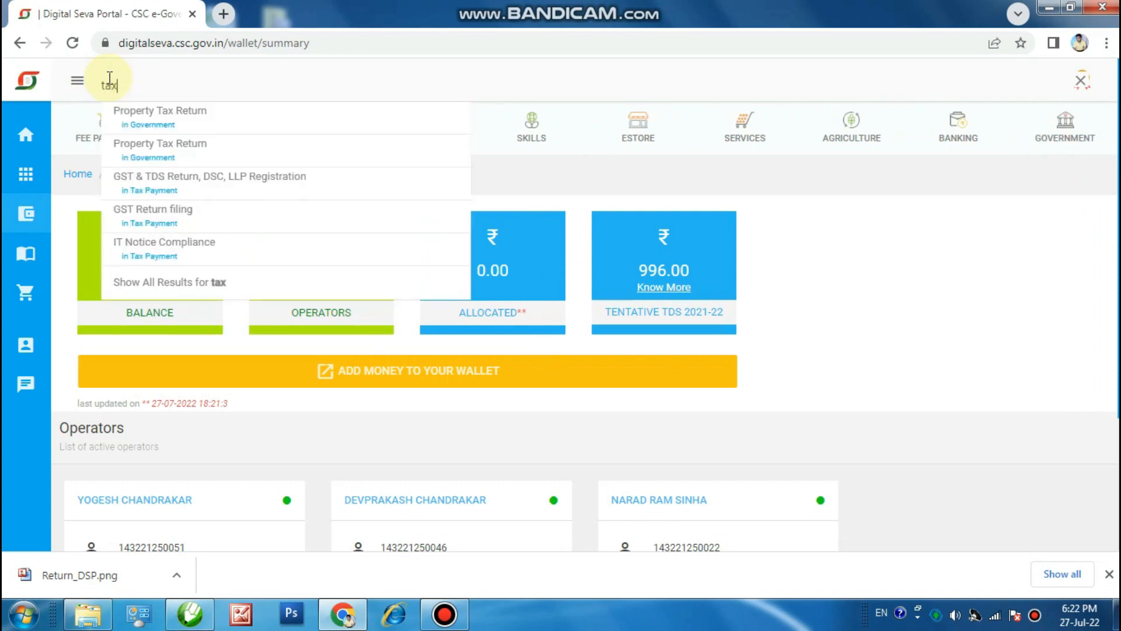
text(2win)
key(Return)
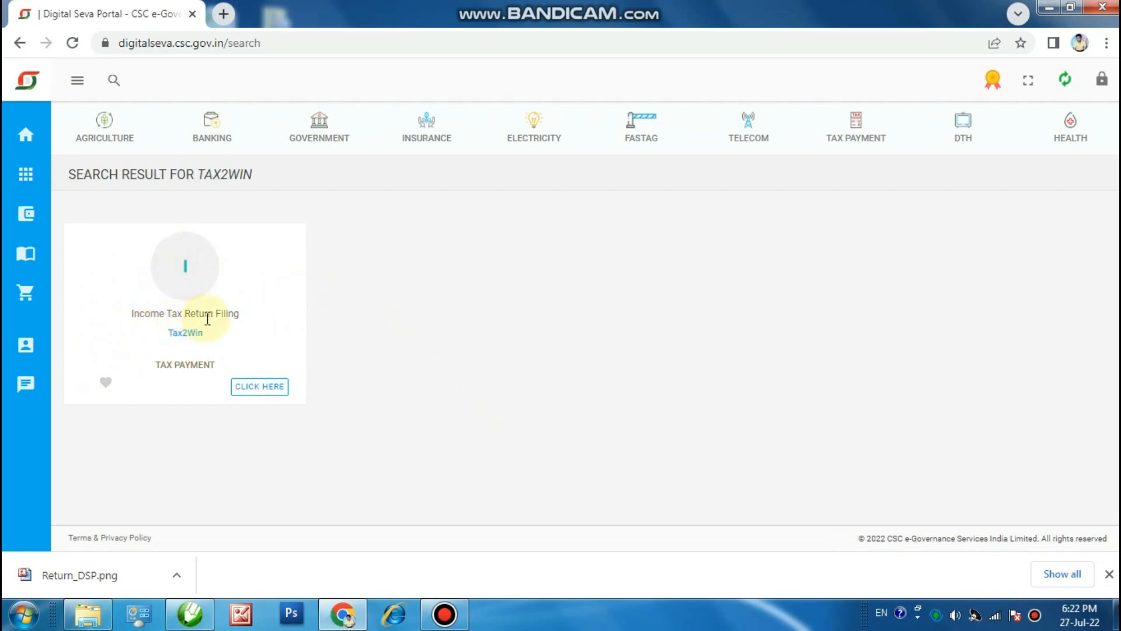
click(264, 391)
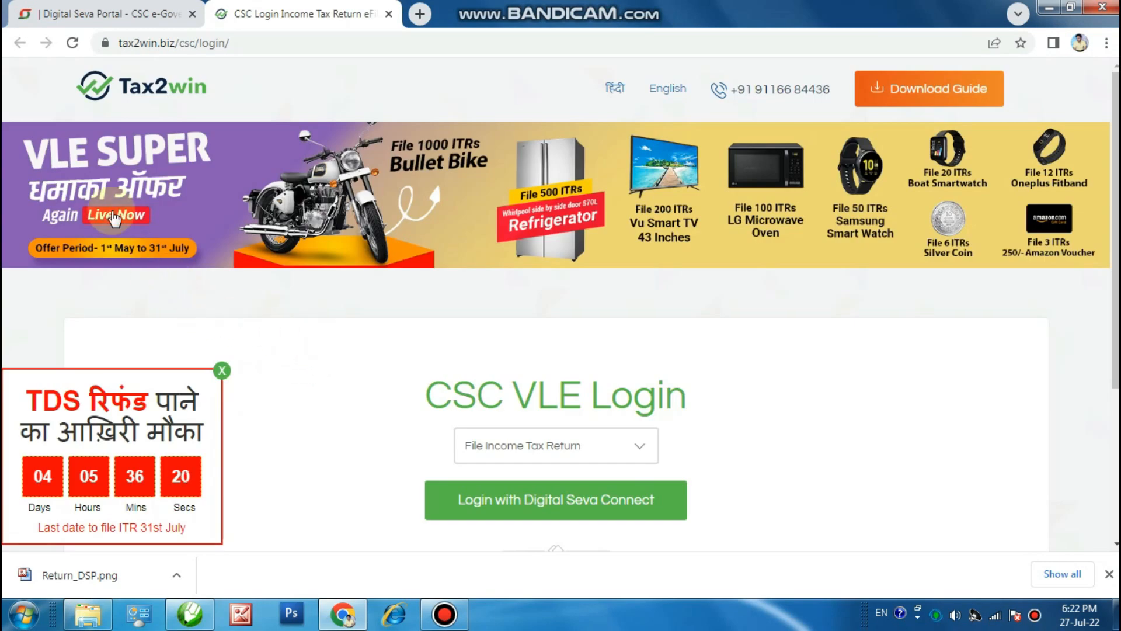
Step: Choose File Income Tax Return on the CSC VLE Login page and log in with Digital Seva Connect
scroll(345, 327, down, 1)
scroll(341, 351, up, 1)
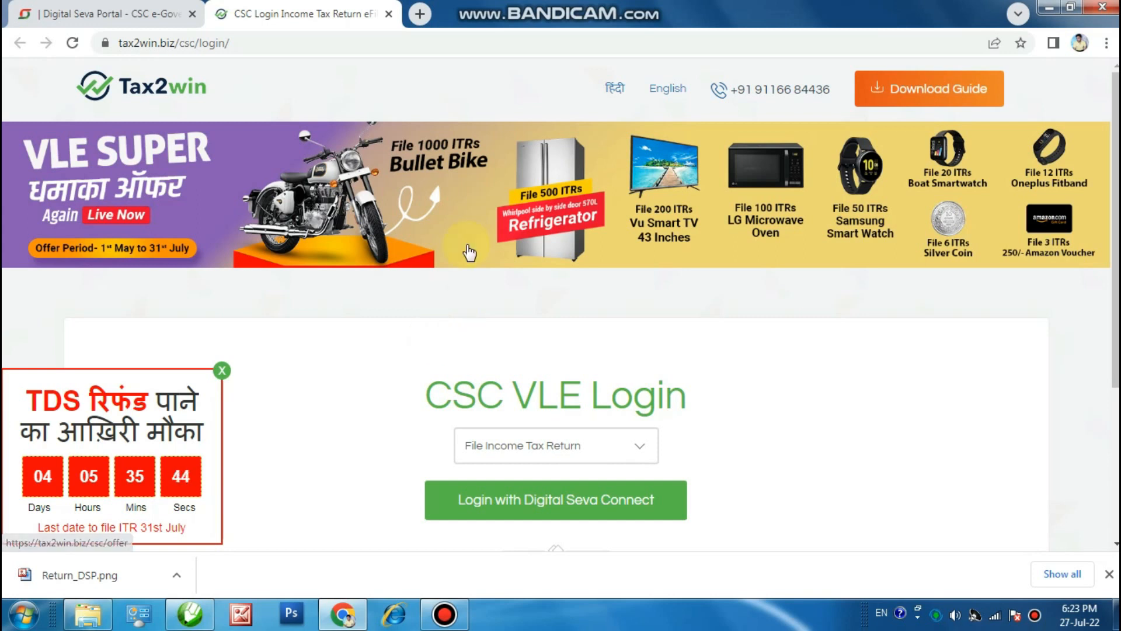
scroll(473, 245, down, 3)
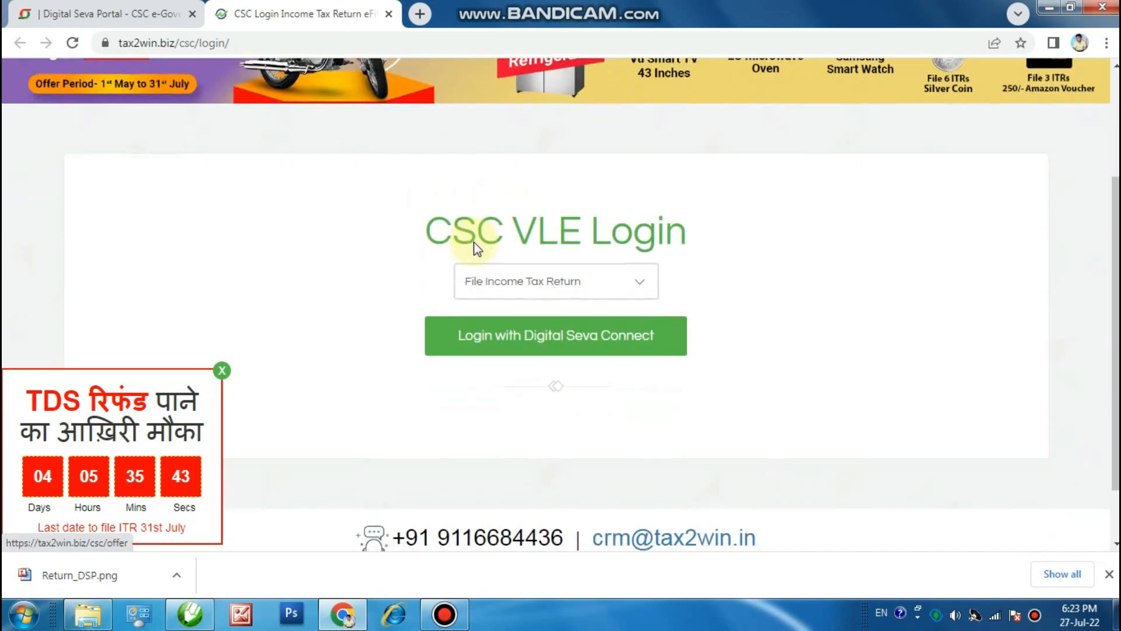
scroll(463, 406, up, 3)
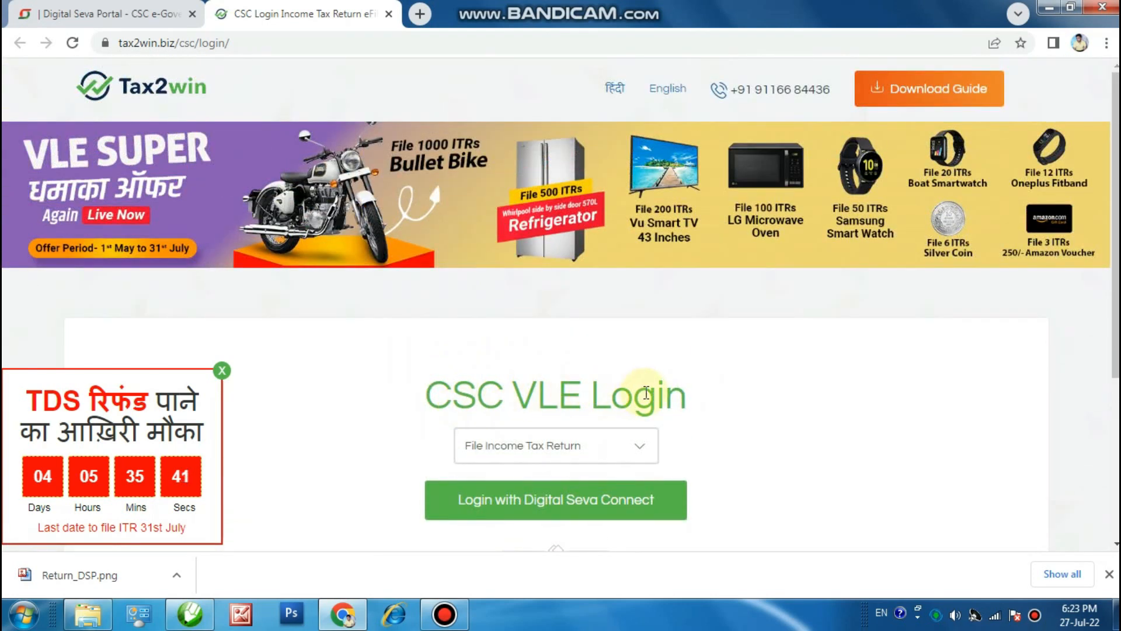
click(493, 459)
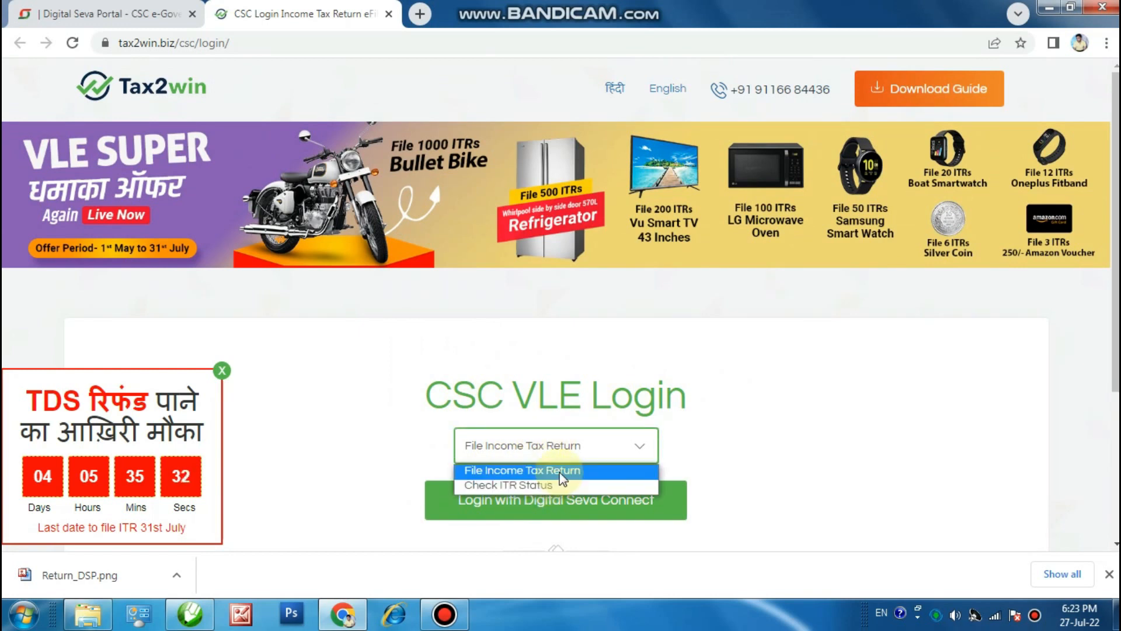
click(517, 467)
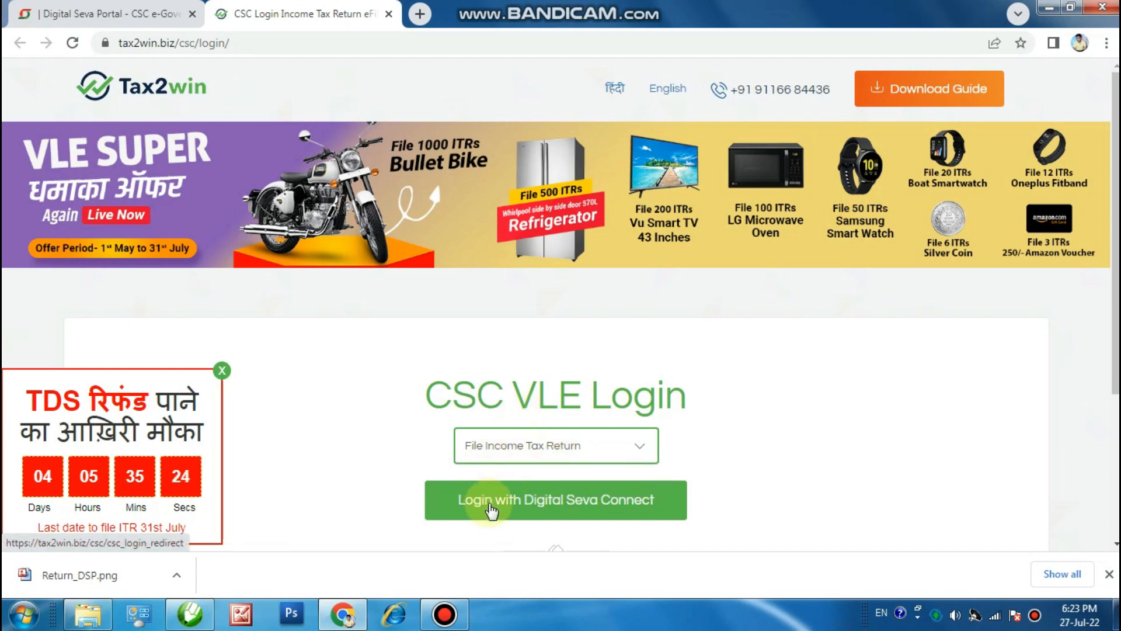
click(610, 510)
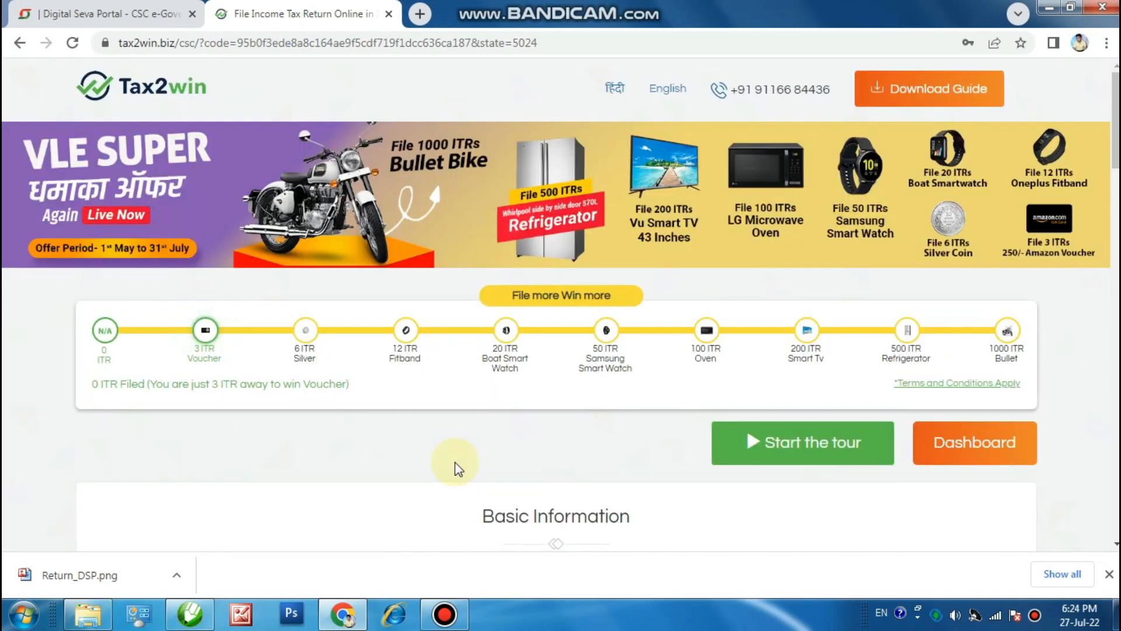
Step: Look through the return form's Basic Information, Address and bank account sections, coming back to it from the YouTube channel page
scroll(457, 451, down, 1)
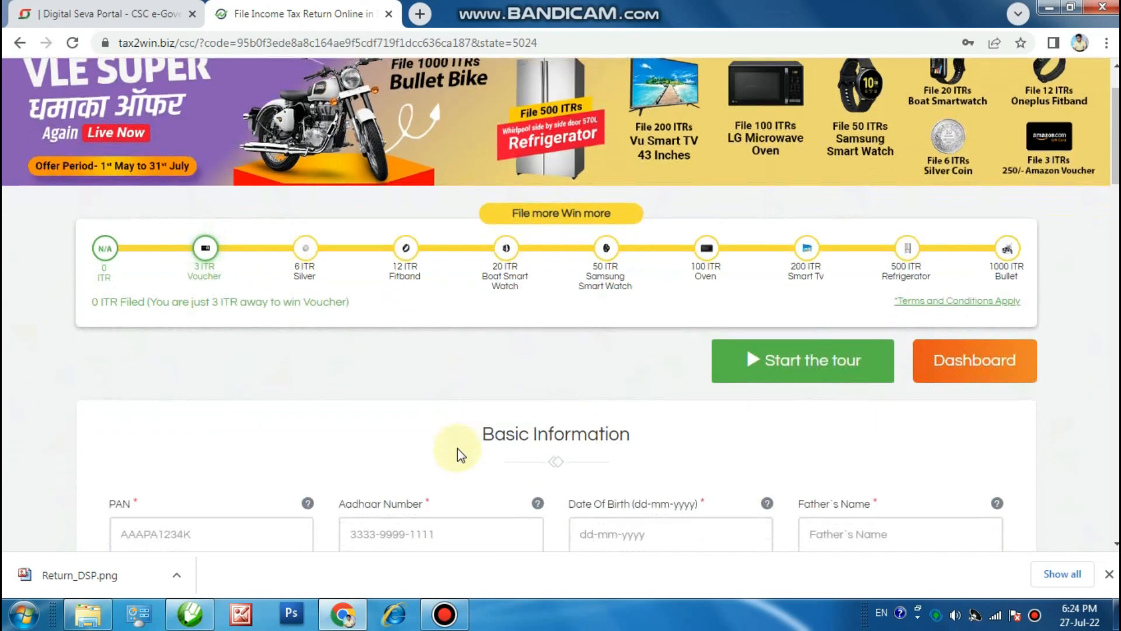
scroll(457, 436, down, 5)
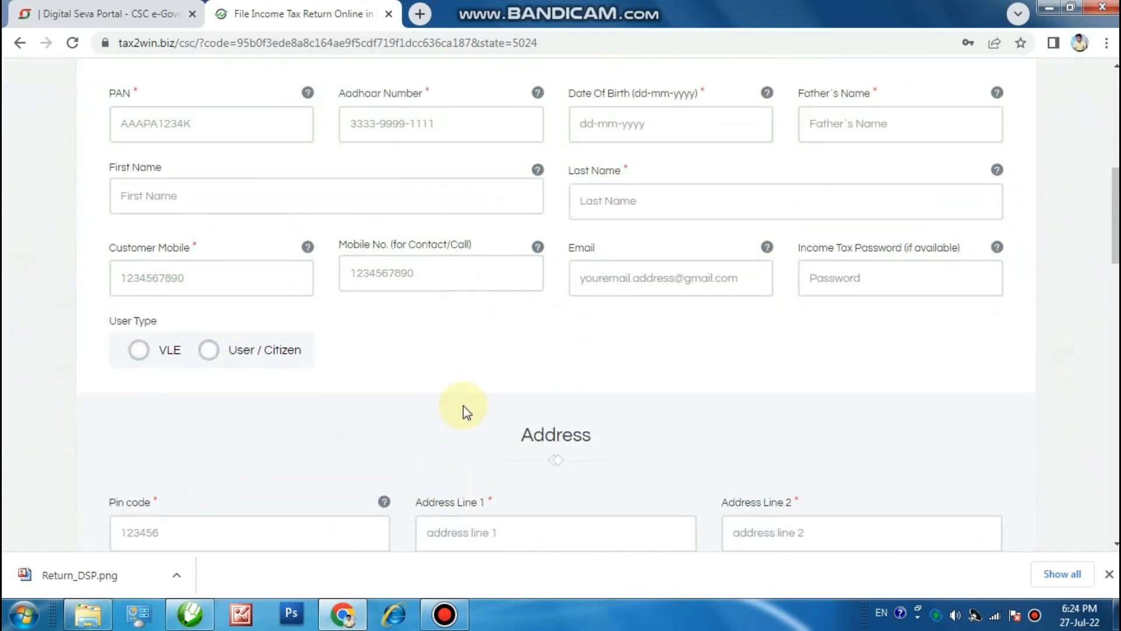
scroll(459, 416, down, 2)
scroll(459, 416, up, 4)
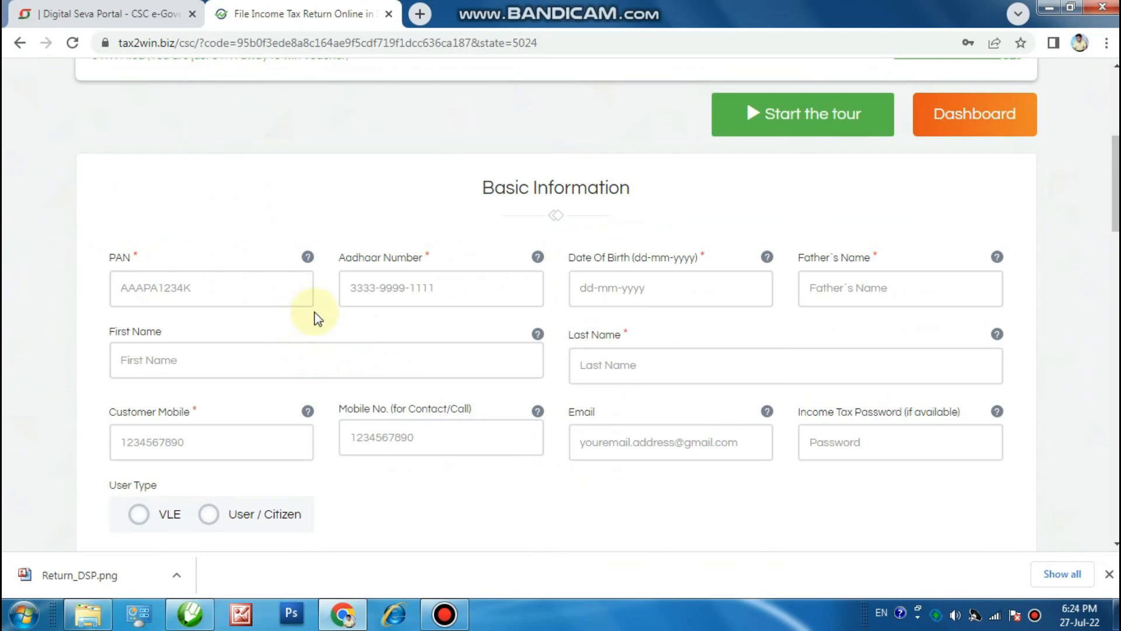
scroll(438, 344, down, 6)
scroll(439, 353, down, 4)
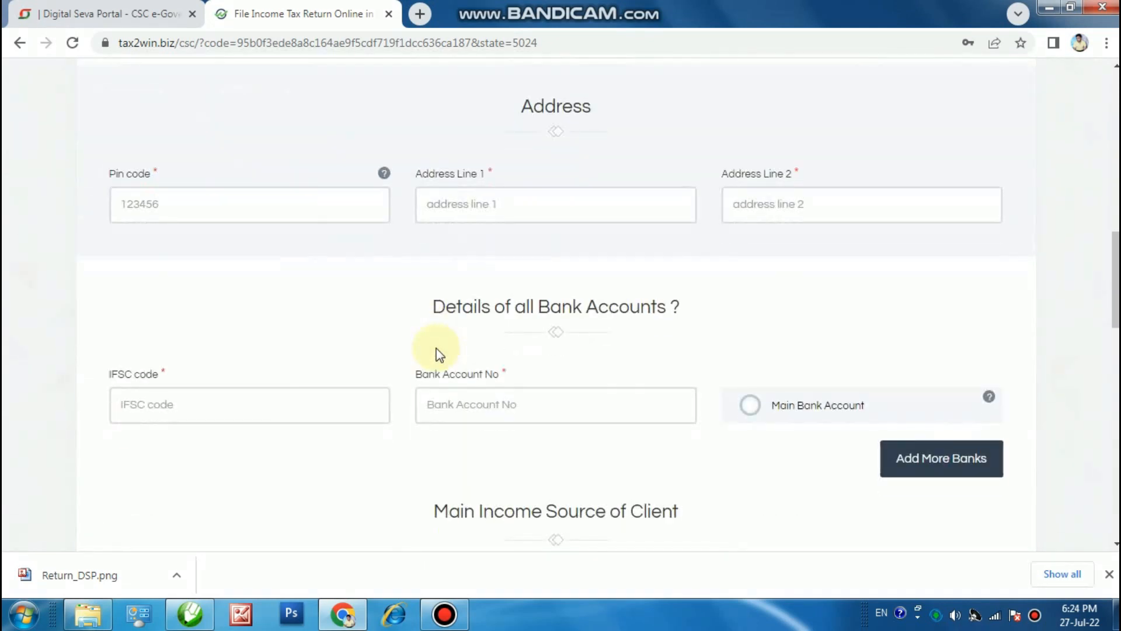
scroll(442, 382, up, 12)
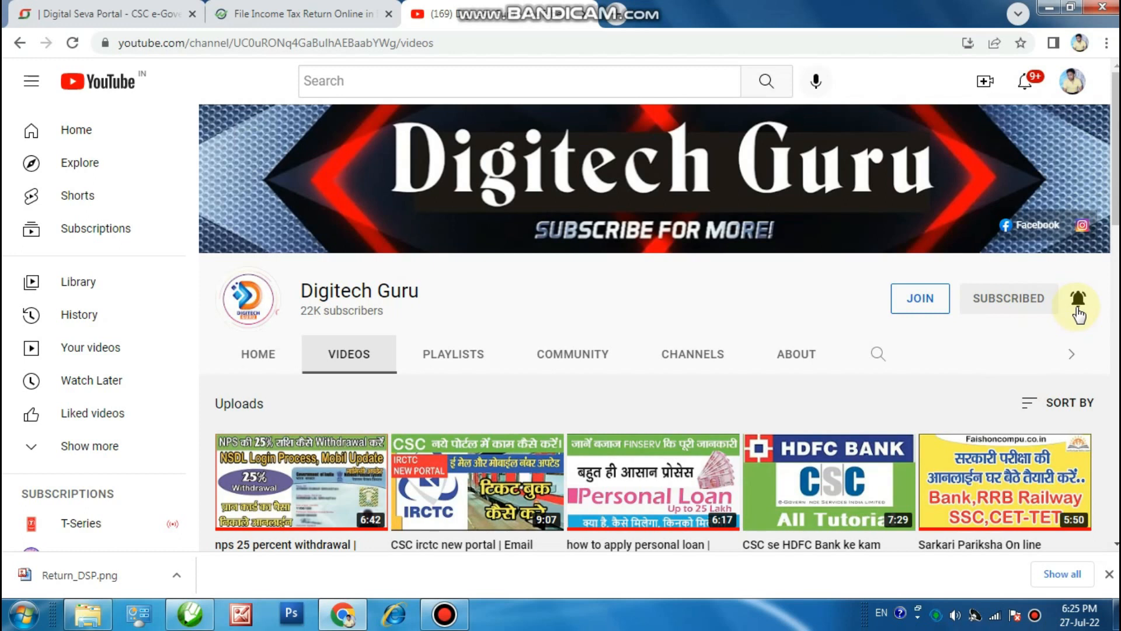
click(312, 24)
scroll(750, 477, down, 3)
scroll(730, 466, up, 3)
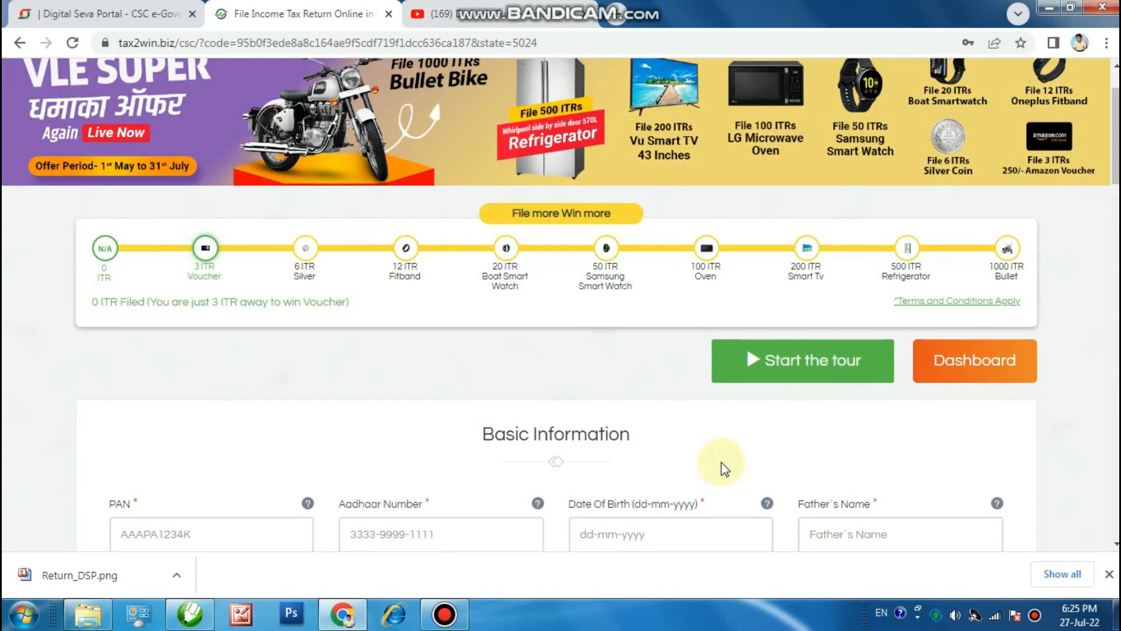
scroll(478, 419, down, 3)
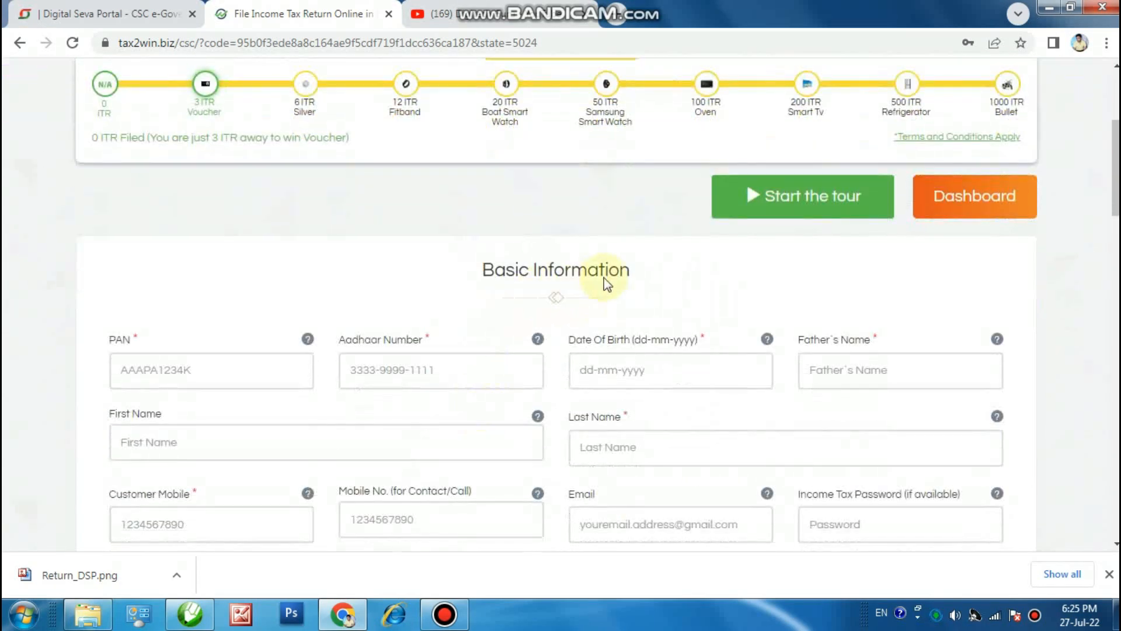
Step: Fill in the Basic Information with the client's PAN, Aadhaar number, date of birth, father's name, first and last name, mobile number and email
click(158, 384)
click(380, 377)
click(610, 371)
click(849, 373)
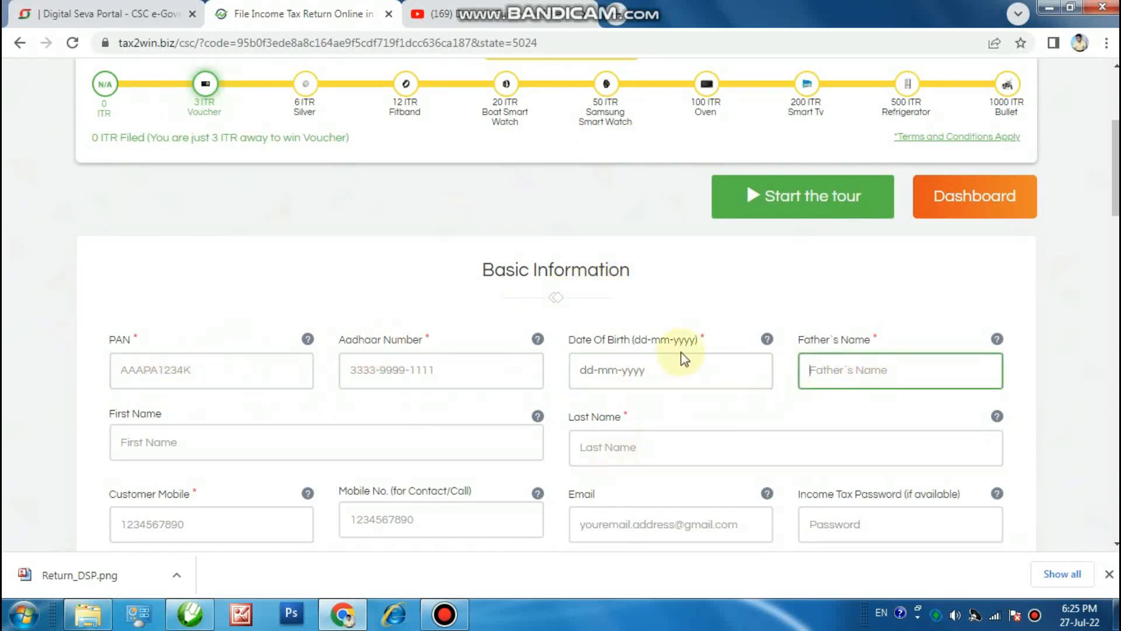
click(172, 370)
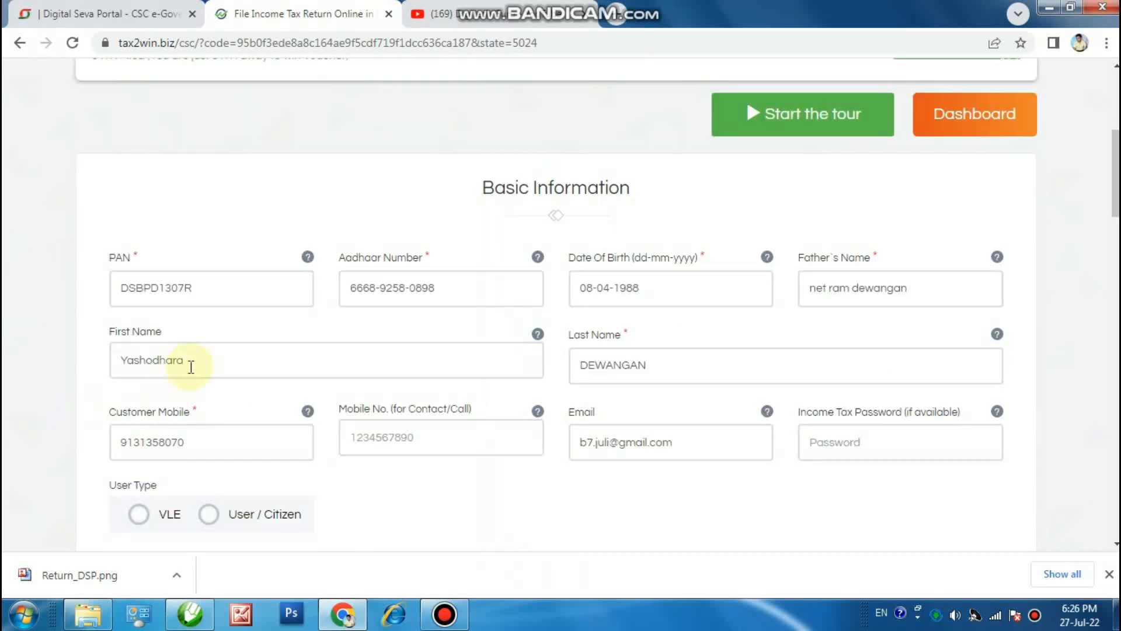
scroll(374, 293, down, 1)
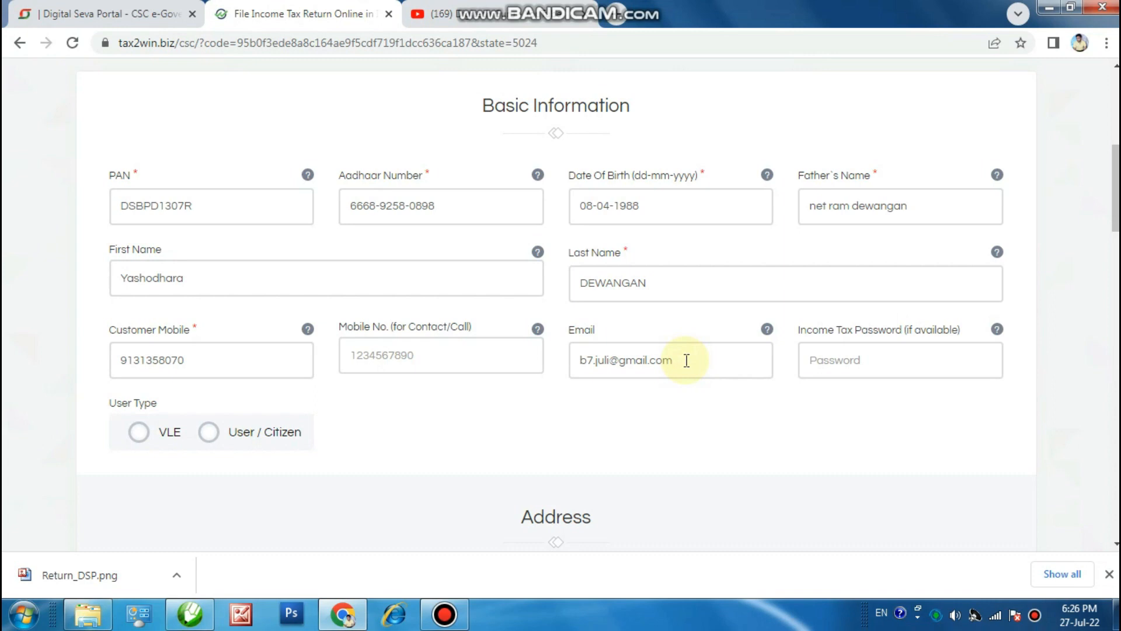
Step: Leave the optional income tax password empty, complete the pin code and both address lines, and set the user type to VLE
drag(687, 360, 582, 372)
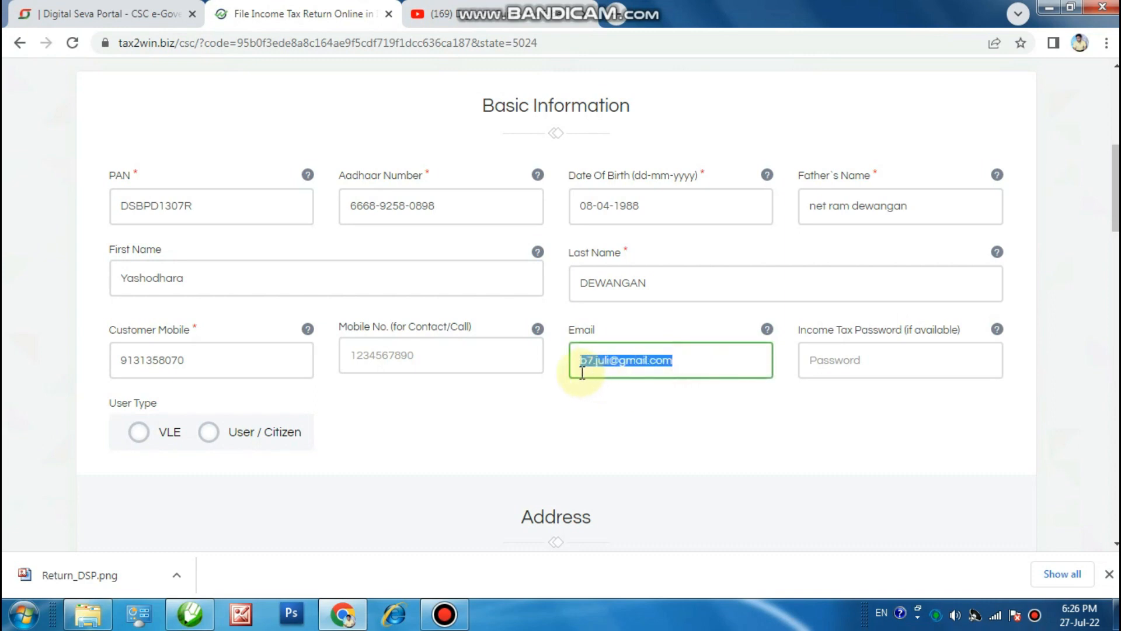
key(Tab)
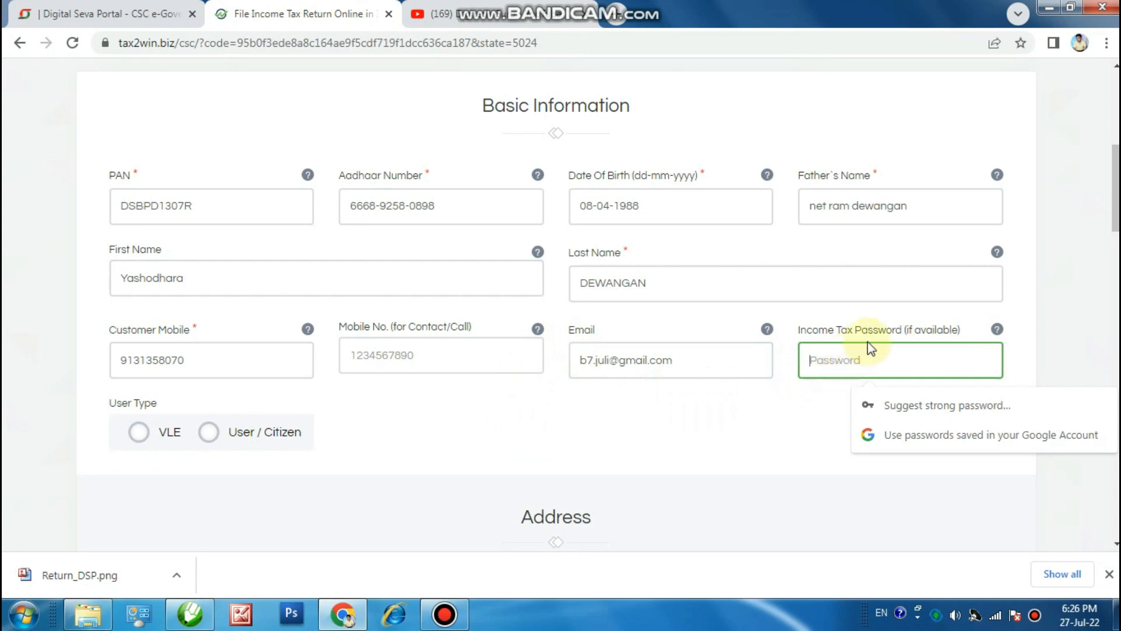
click(837, 368)
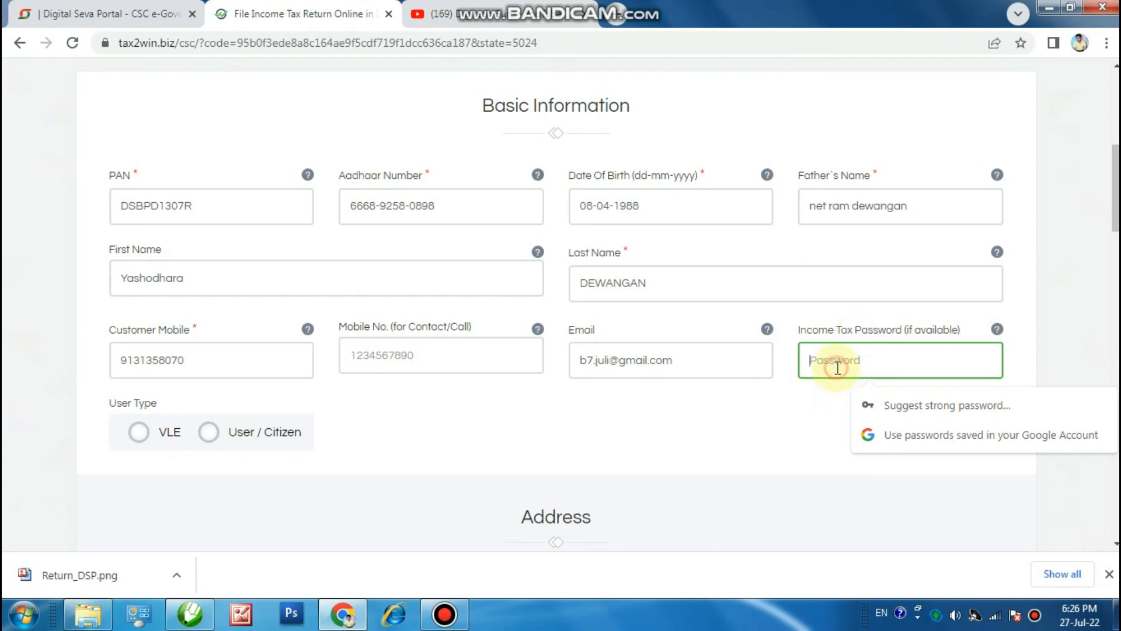
scroll(655, 357, down, 1)
scroll(655, 357, down, 2)
scroll(526, 324, down, 2)
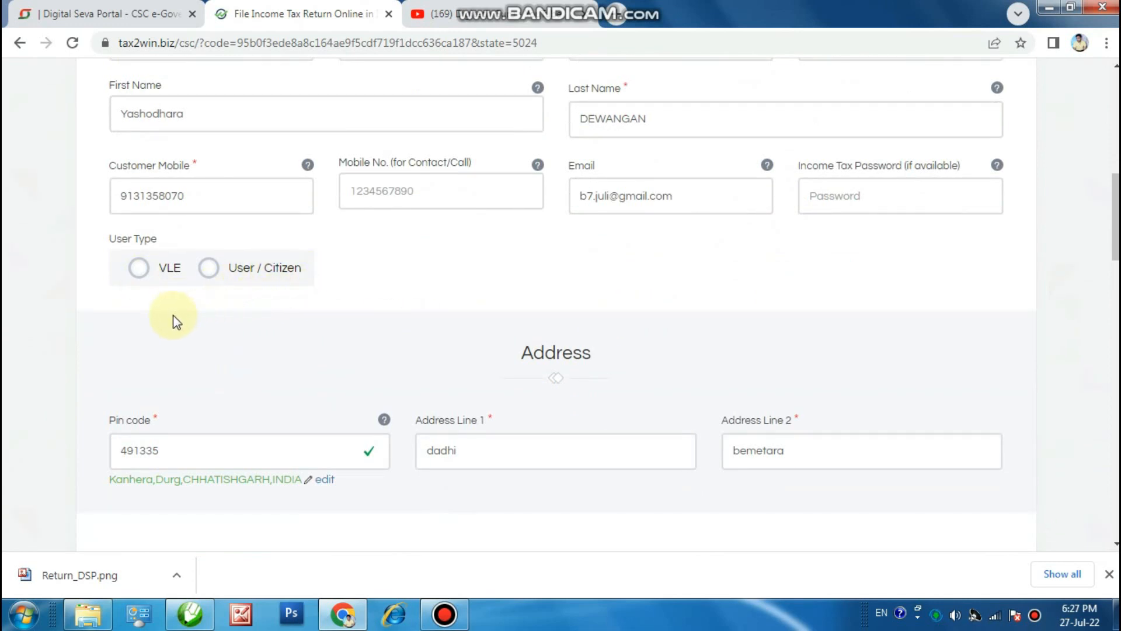
click(141, 268)
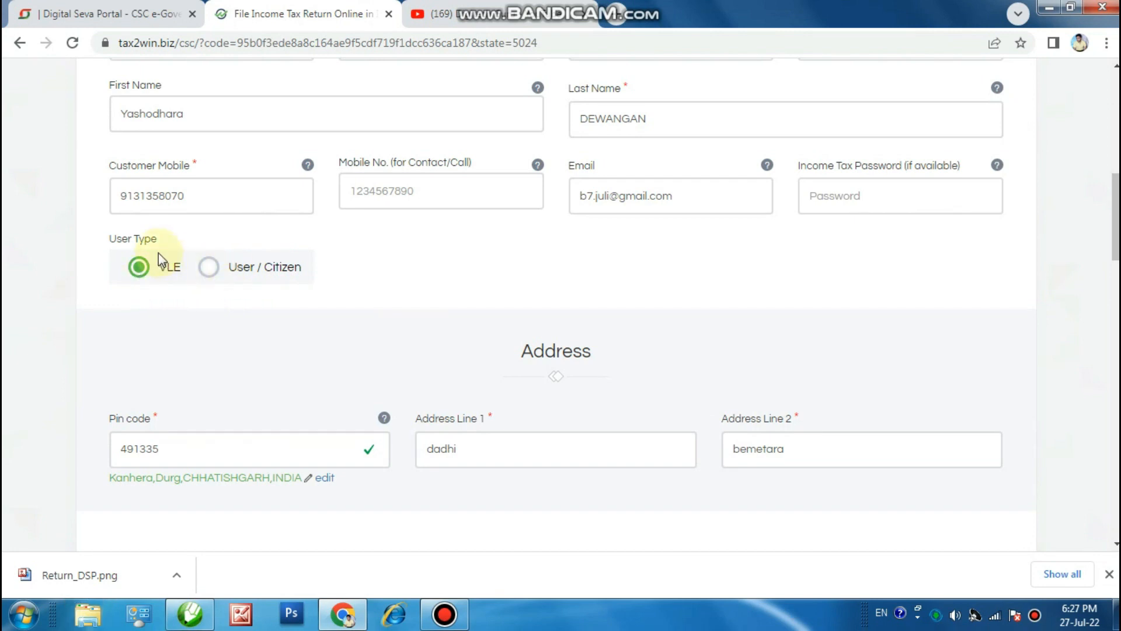
Step: Enter the IFSC codes and account numbers of the HDFC Bank and Bank of India accounts, marking Bank of India as the main account
scroll(551, 378, down, 1)
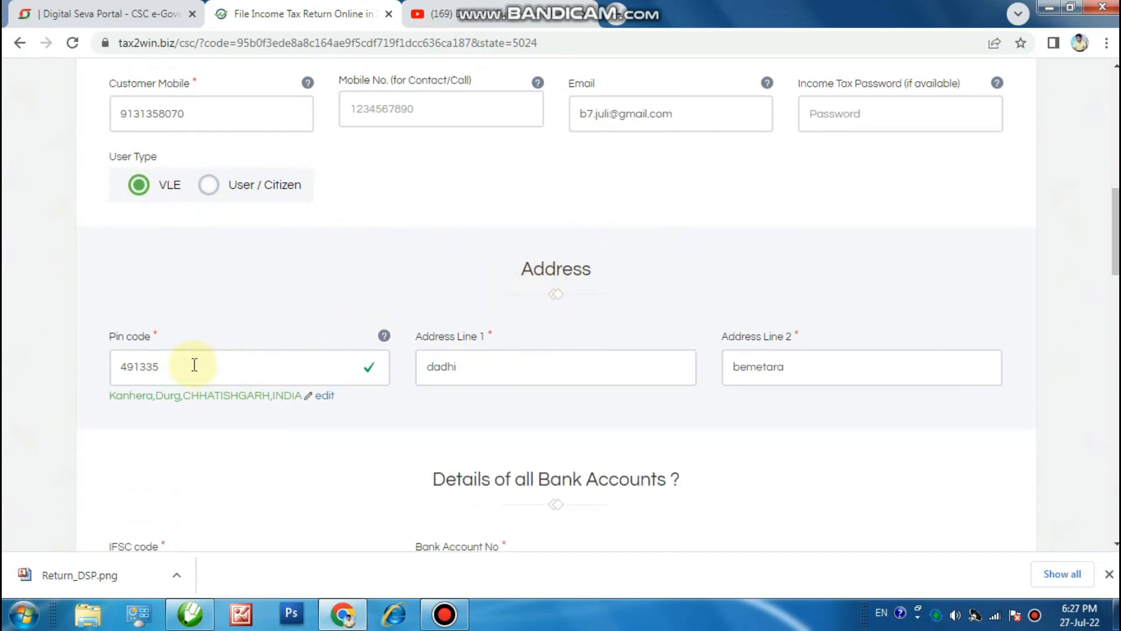
click(847, 371)
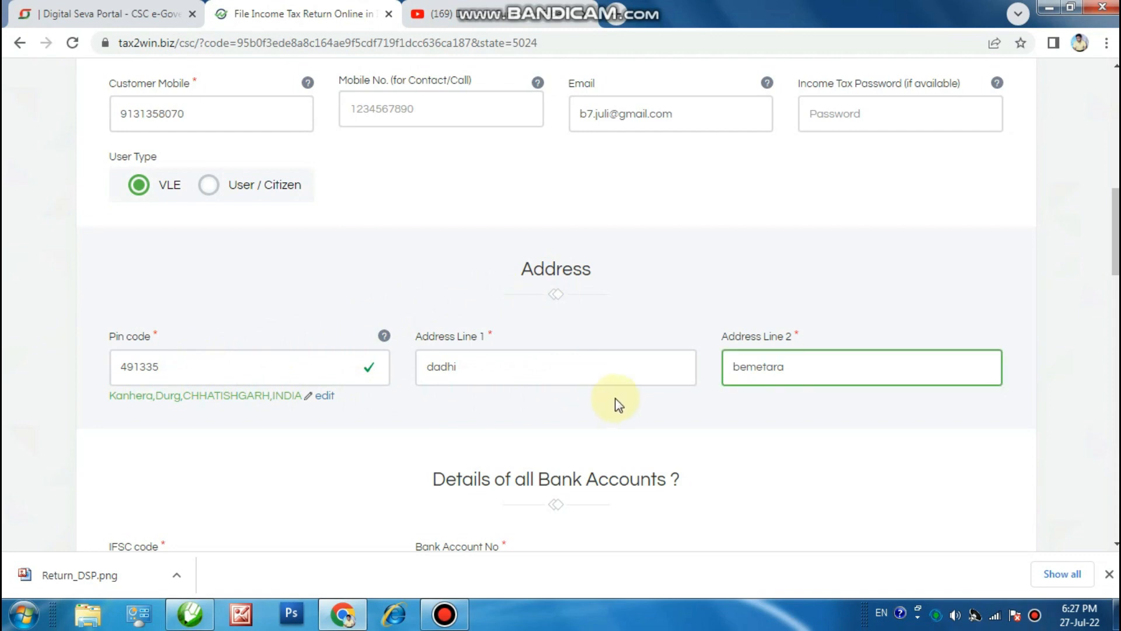
scroll(912, 368, down, 2)
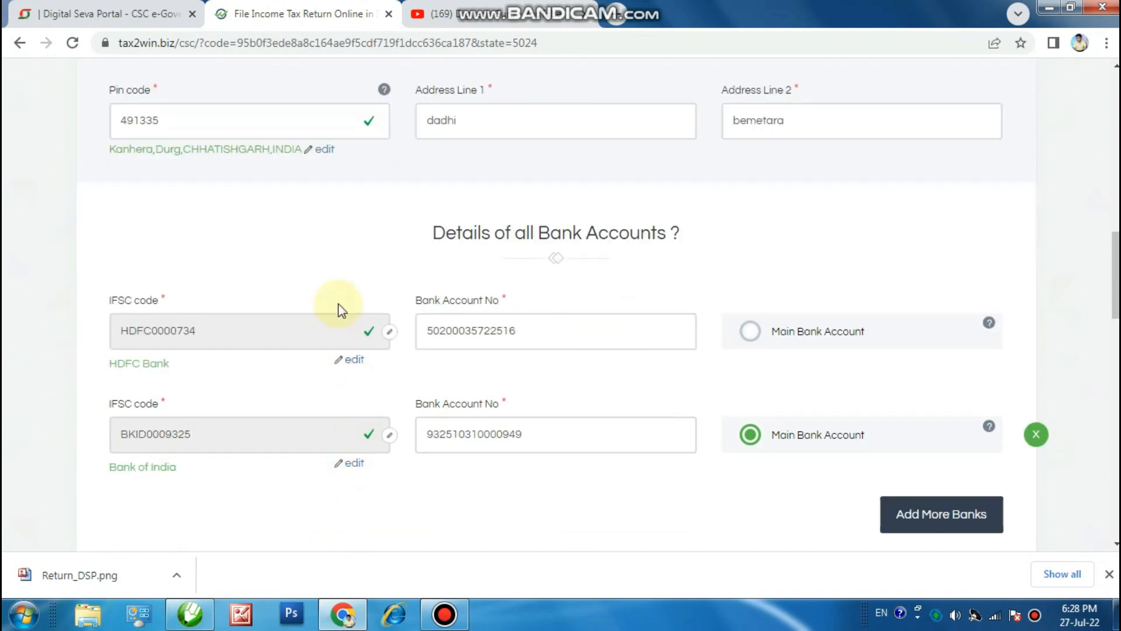
click(370, 238)
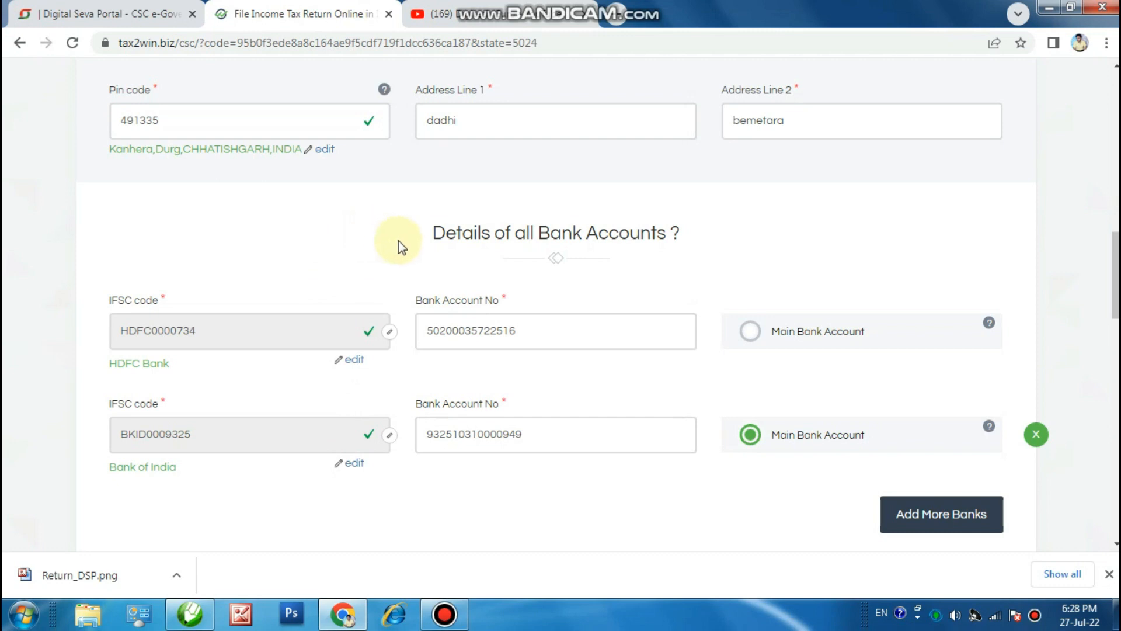
drag(425, 236, 644, 258)
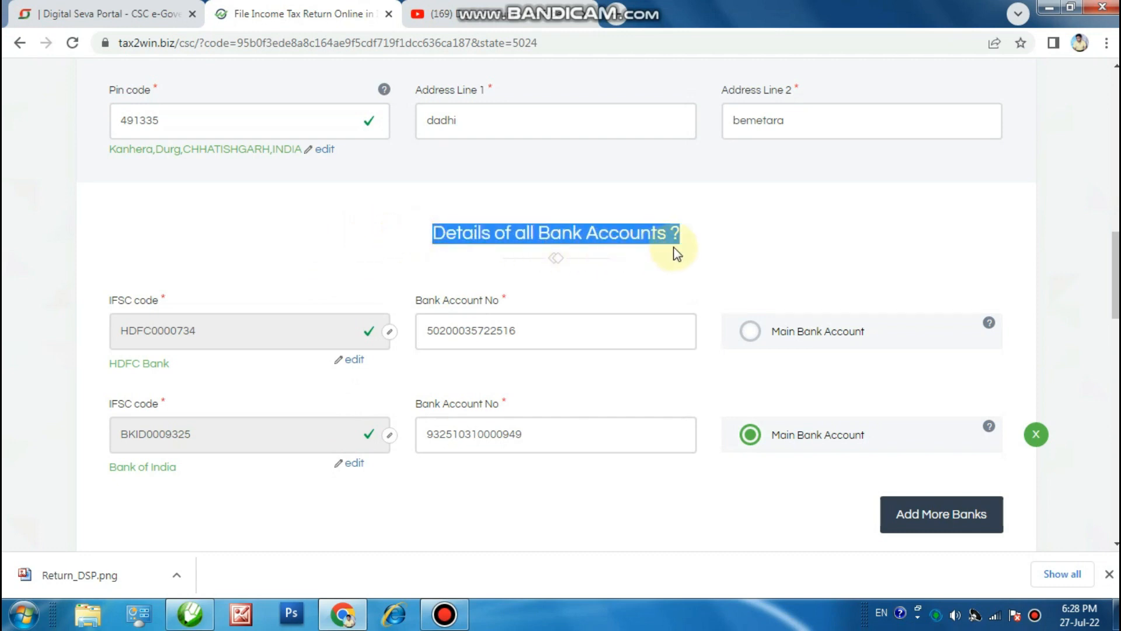
click(697, 234)
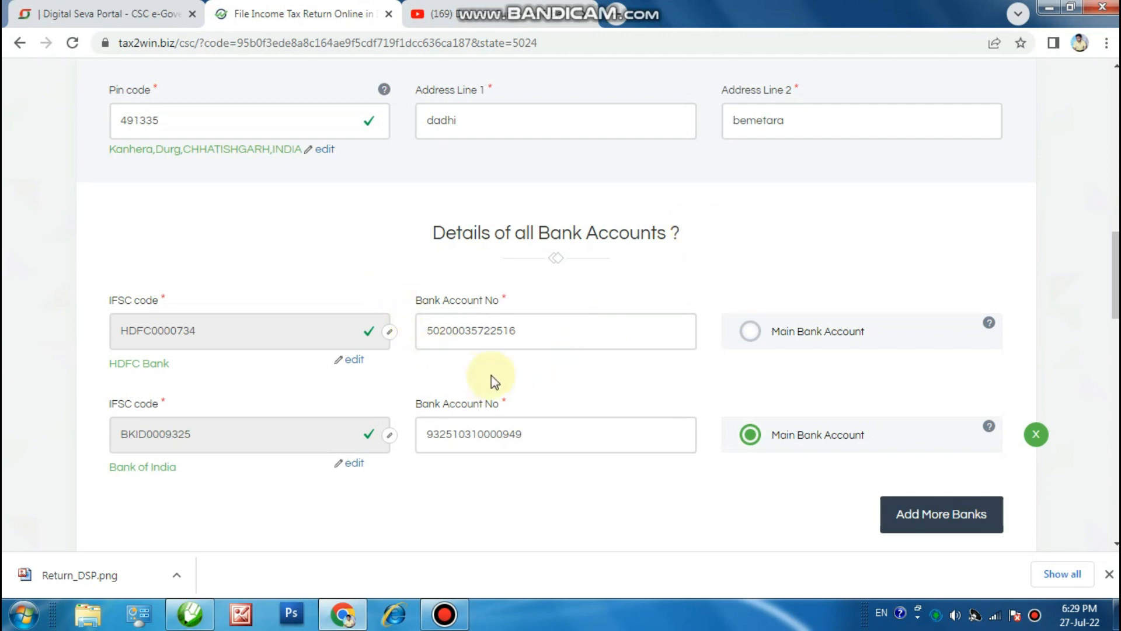
Step: Add a third bank account with IFSC code ubin0568040 and its account number, and mark it as the main bank account
scroll(543, 346, down, 1)
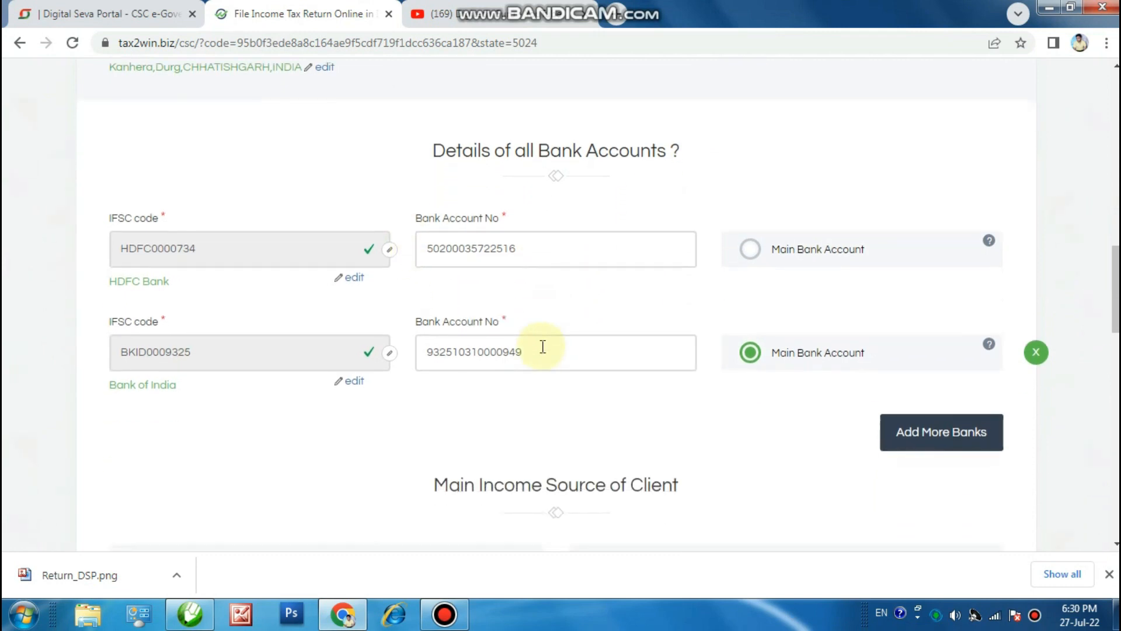
click(931, 430)
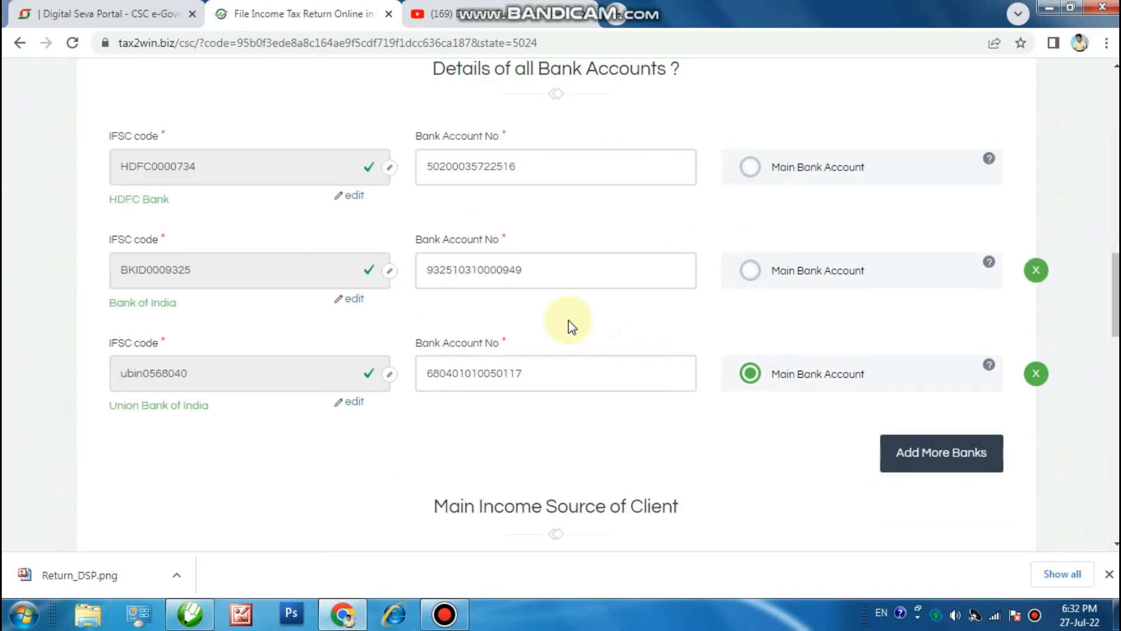
scroll(571, 318, up, 3)
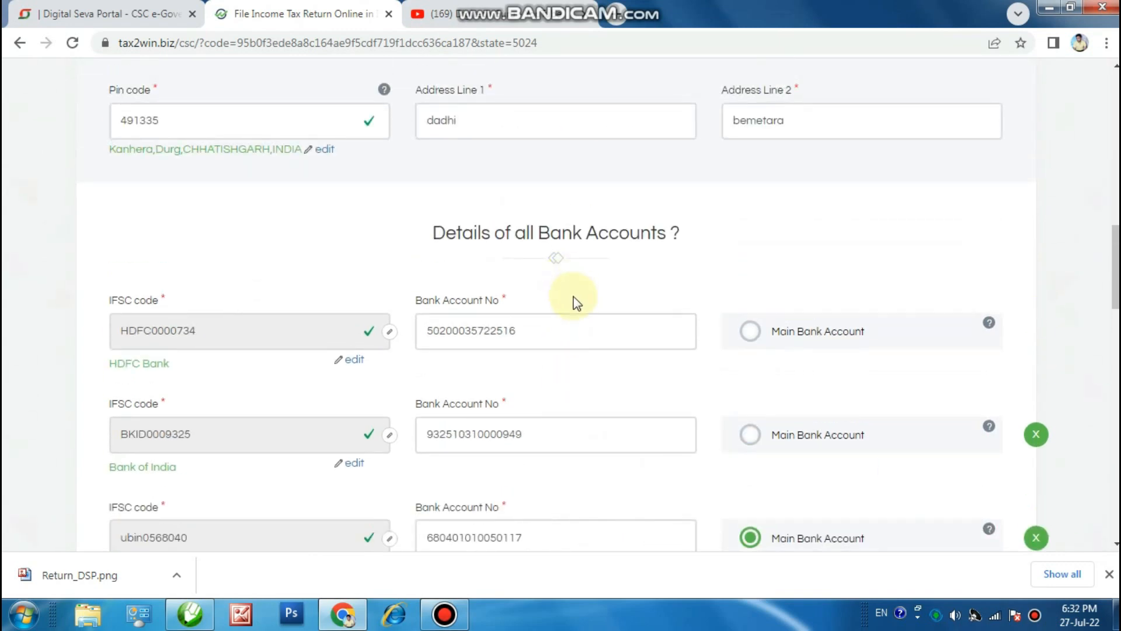
Step: Set the client's business income to More than 20 lakh turnover under Main Income Source of Client
scroll(575, 303, down, 3)
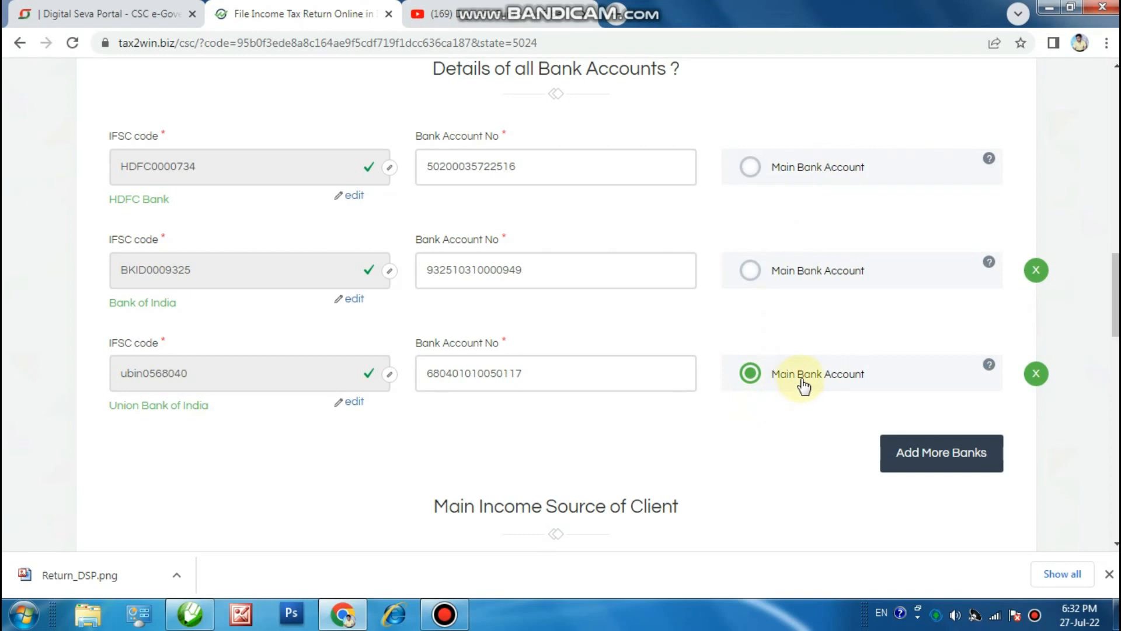
scroll(666, 385, down, 3)
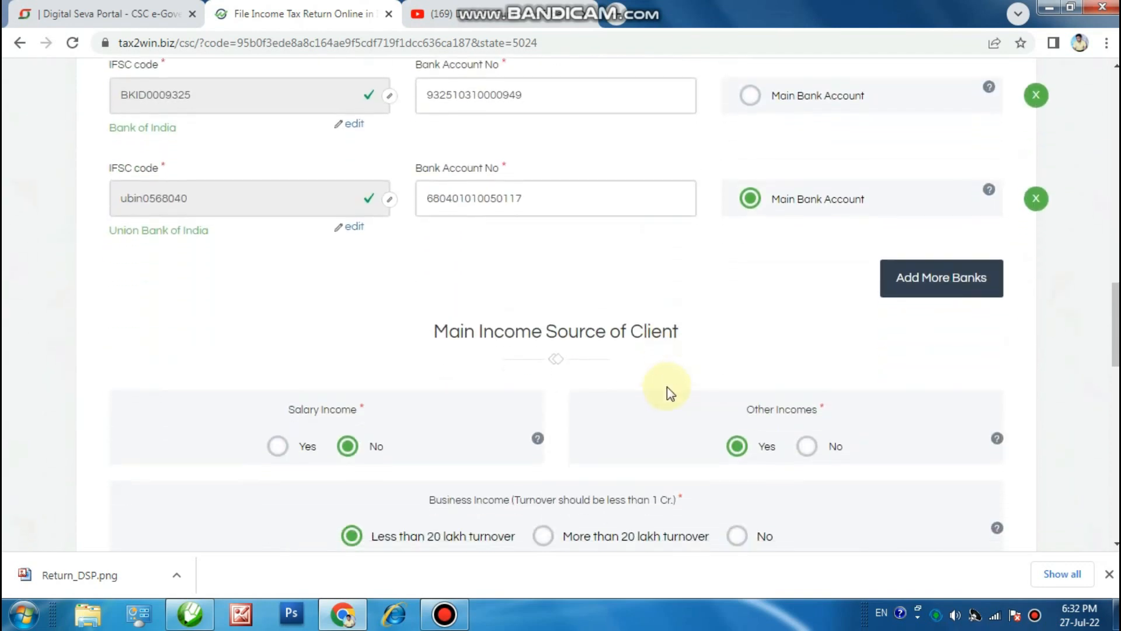
scroll(667, 390, down, 1)
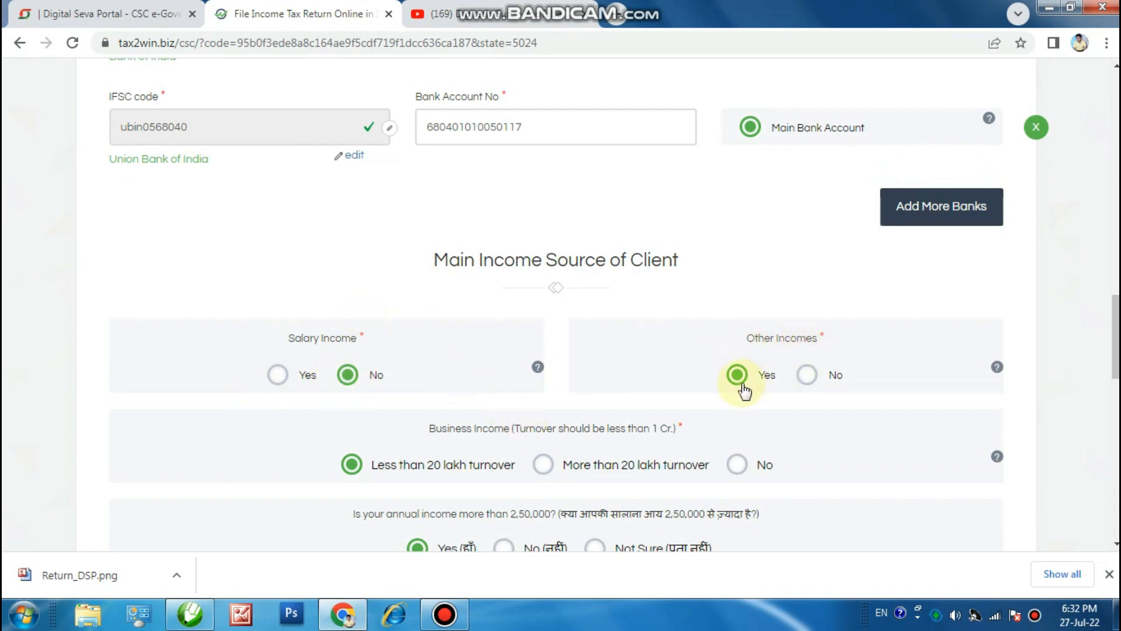
scroll(733, 389, down, 1)
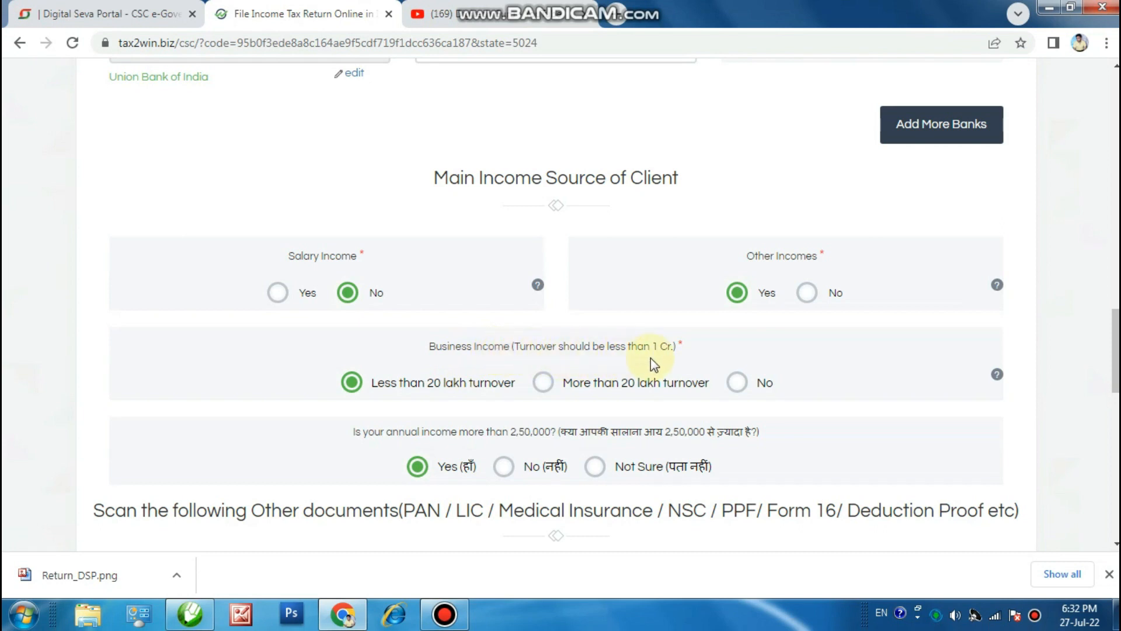
scroll(654, 364, down, 1)
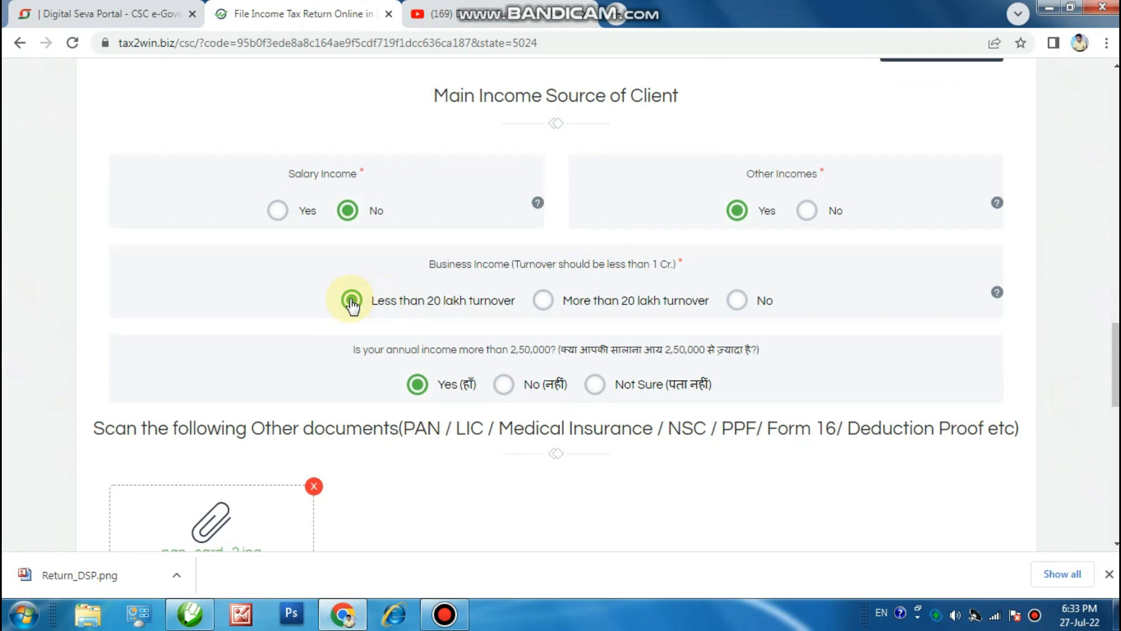
click(544, 301)
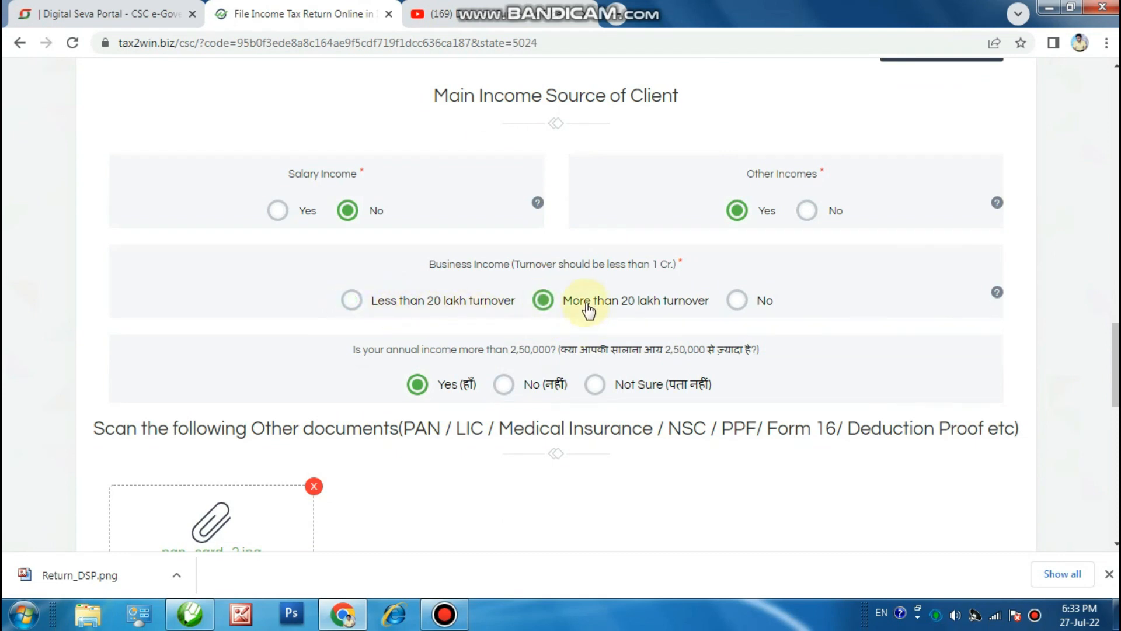
Step: Accept the Tax2win terms and conditions, submit the return form for F.Y. 2021-22 and agree to the service fee payment
scroll(584, 312, down, 2)
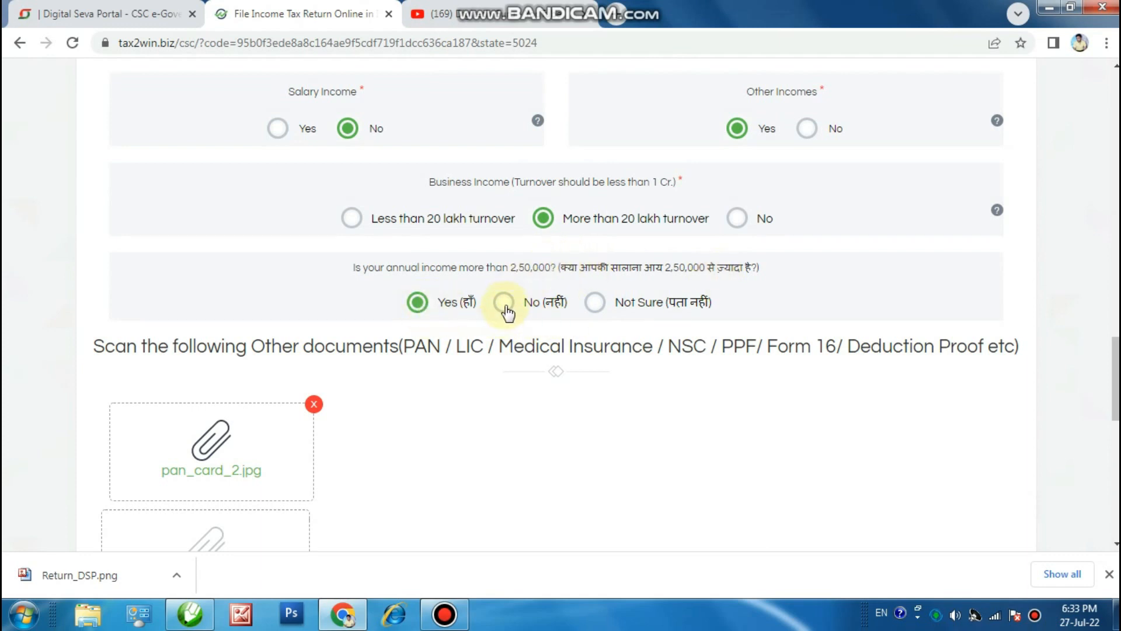
scroll(501, 345, down, 1)
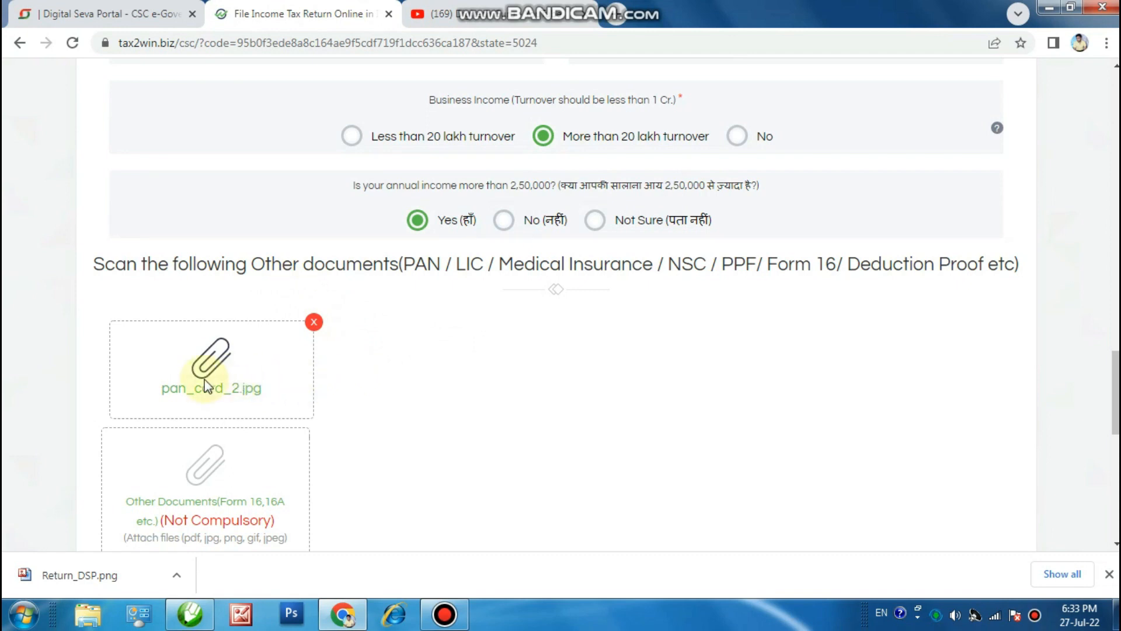
scroll(205, 386, down, 1)
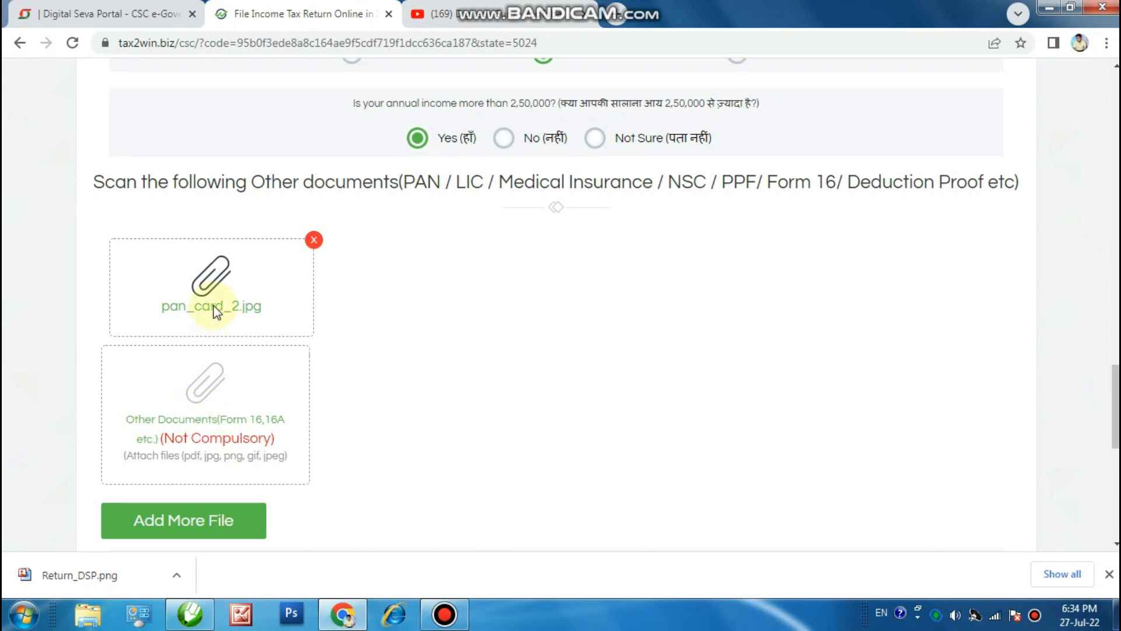
scroll(321, 330, down, 4)
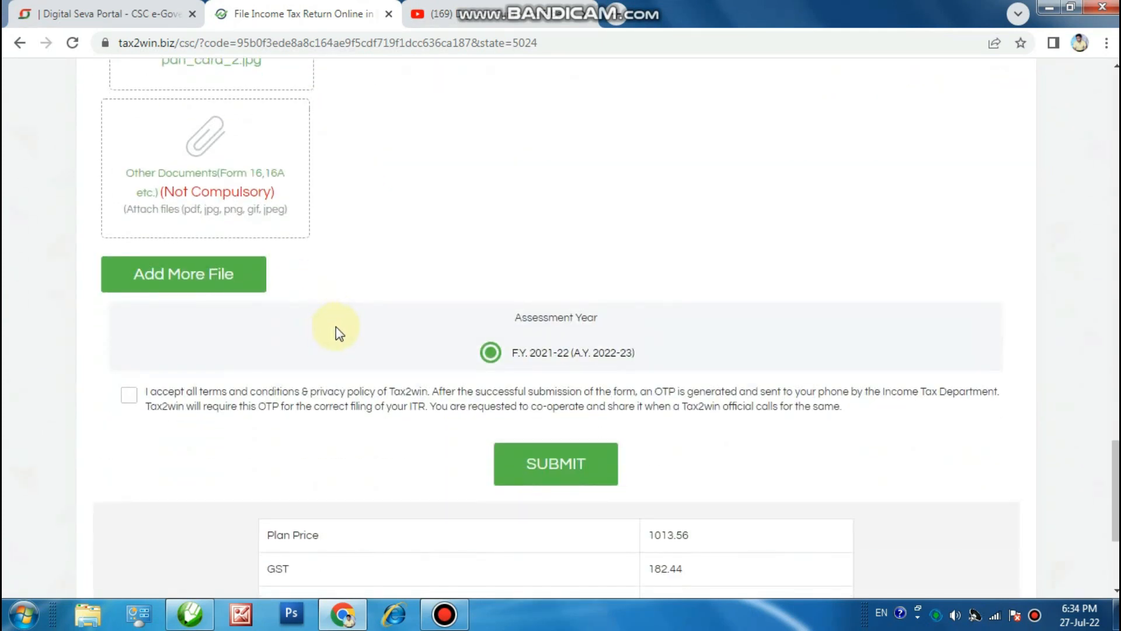
click(128, 396)
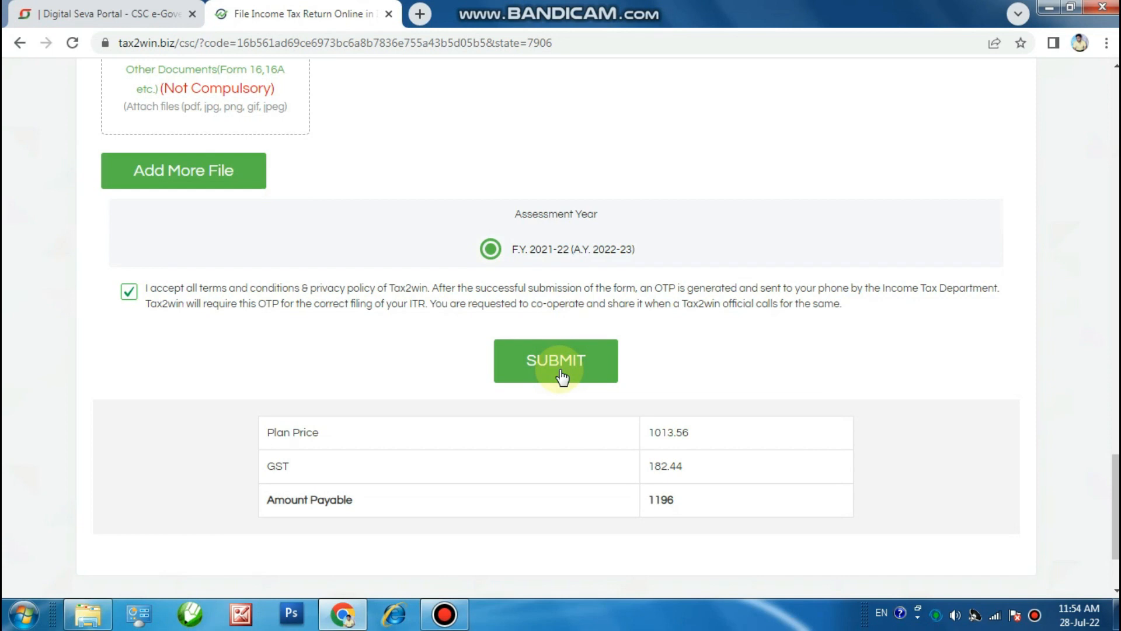
click(560, 374)
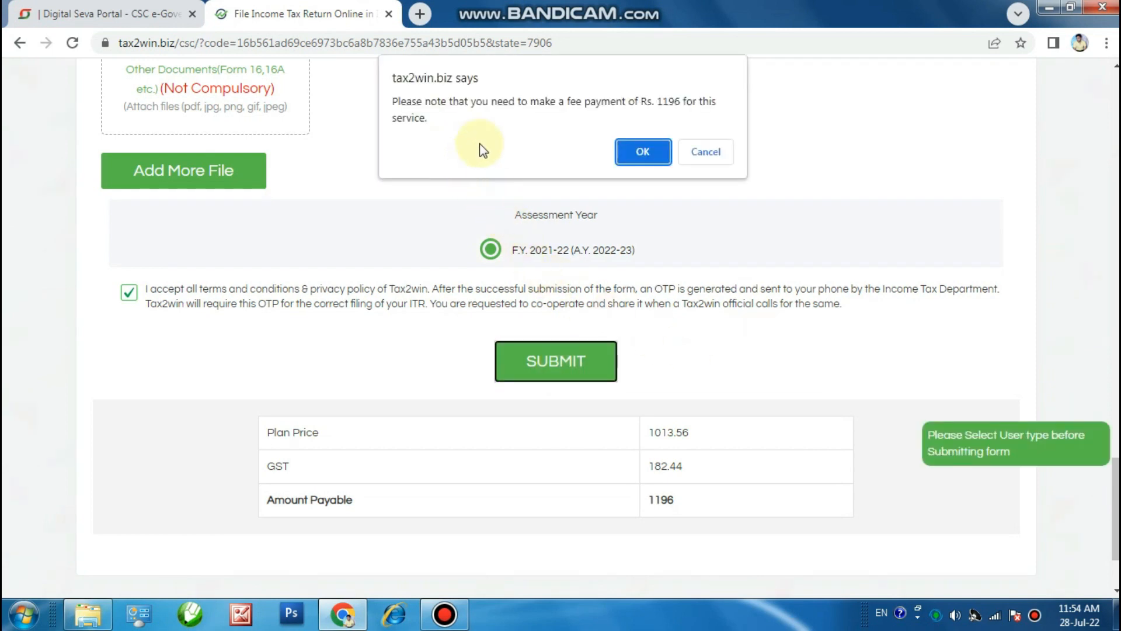
click(658, 153)
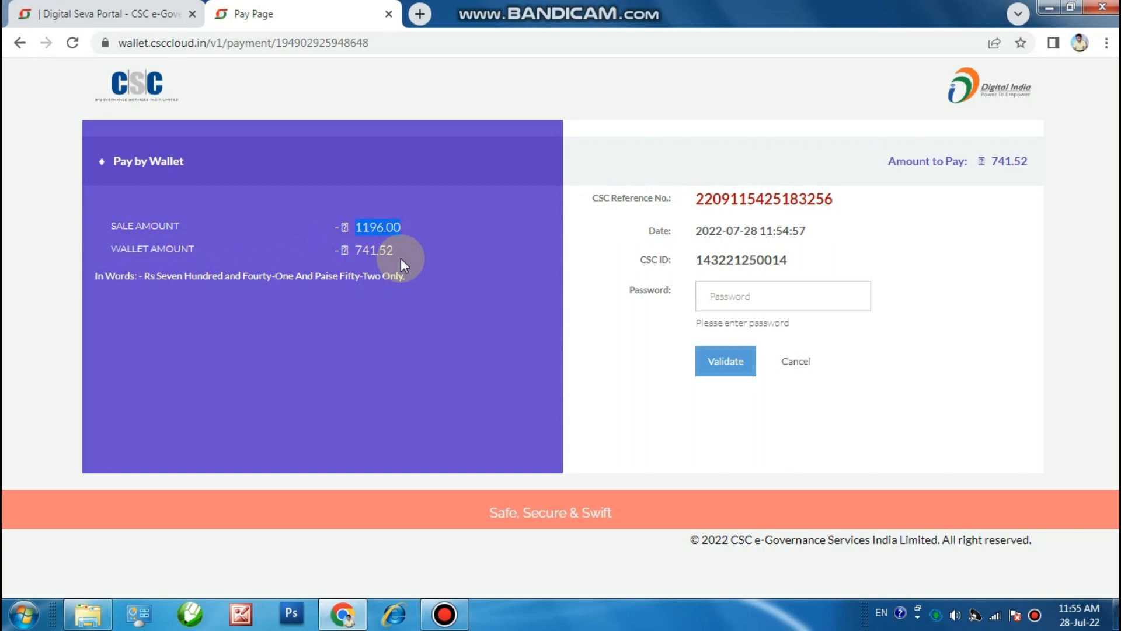
Step: Enter the CSC wallet password, validate the payment and decline saving the password in the browser
click(750, 297)
text(••••)
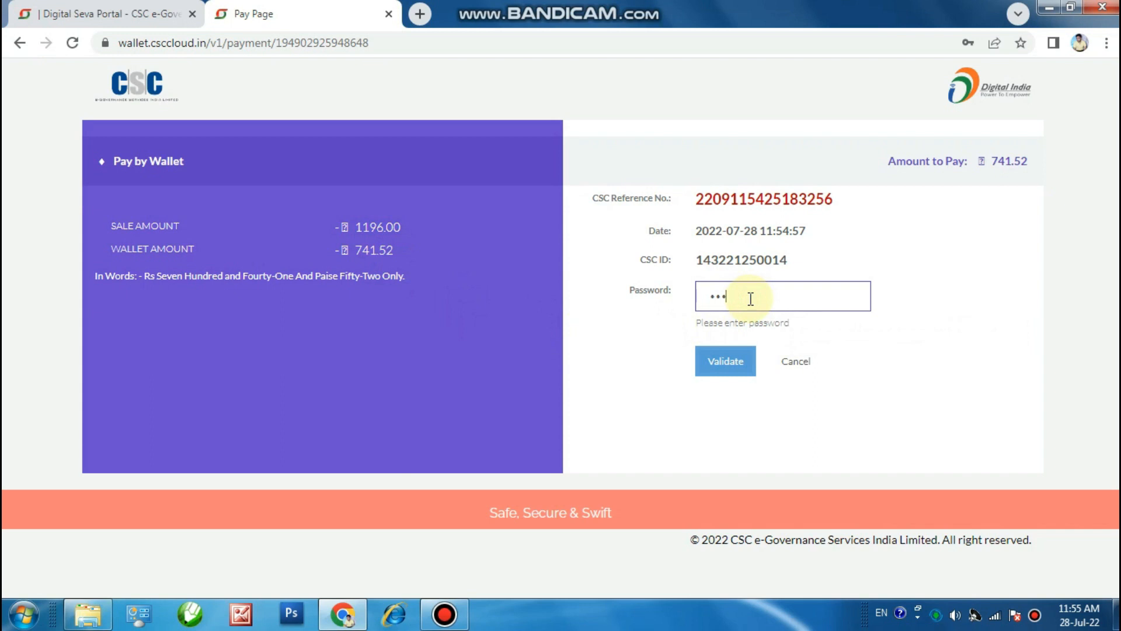
text(••)
click(741, 369)
click(740, 372)
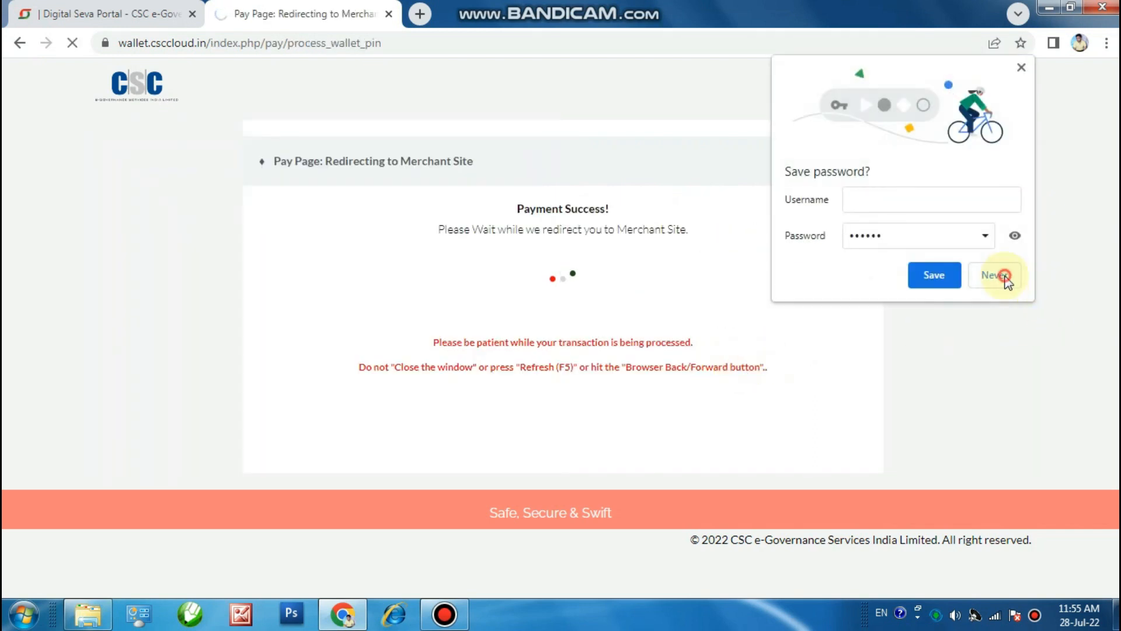
click(998, 276)
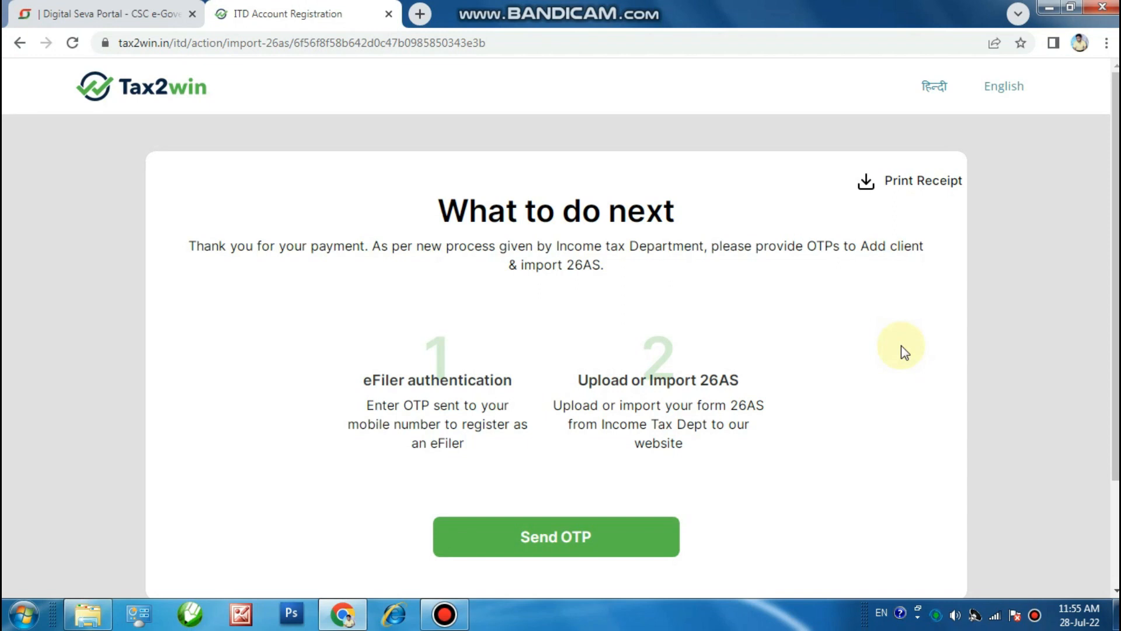
Step: Request the OTP, enter and verify the code to import Form 26AS, and proceed to the transaction status page
scroll(901, 345, down, 1)
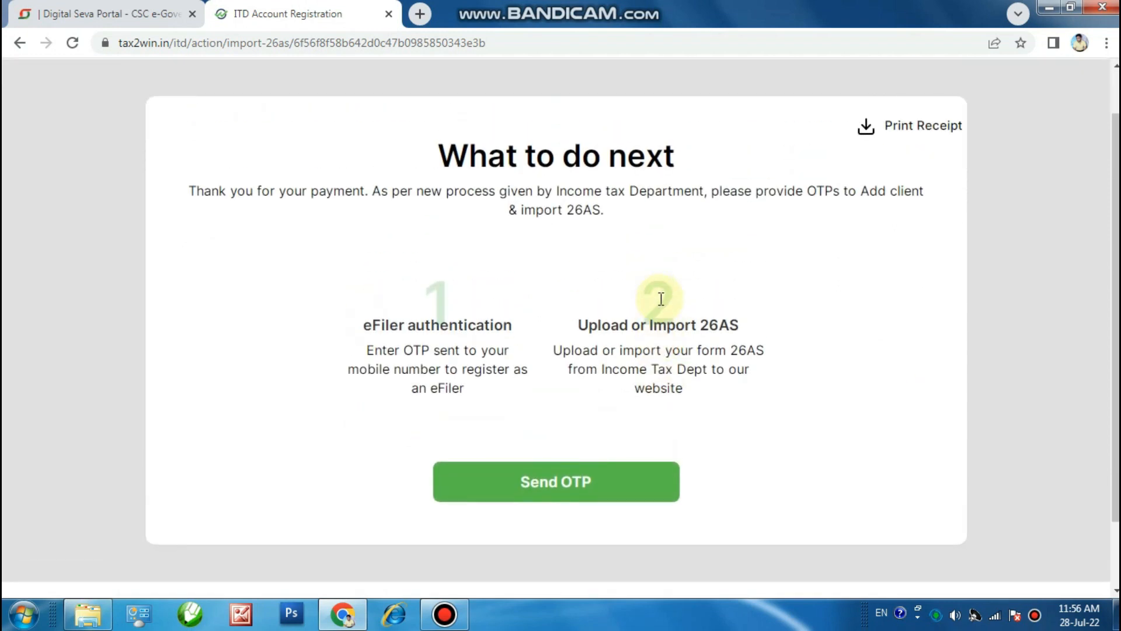
click(570, 482)
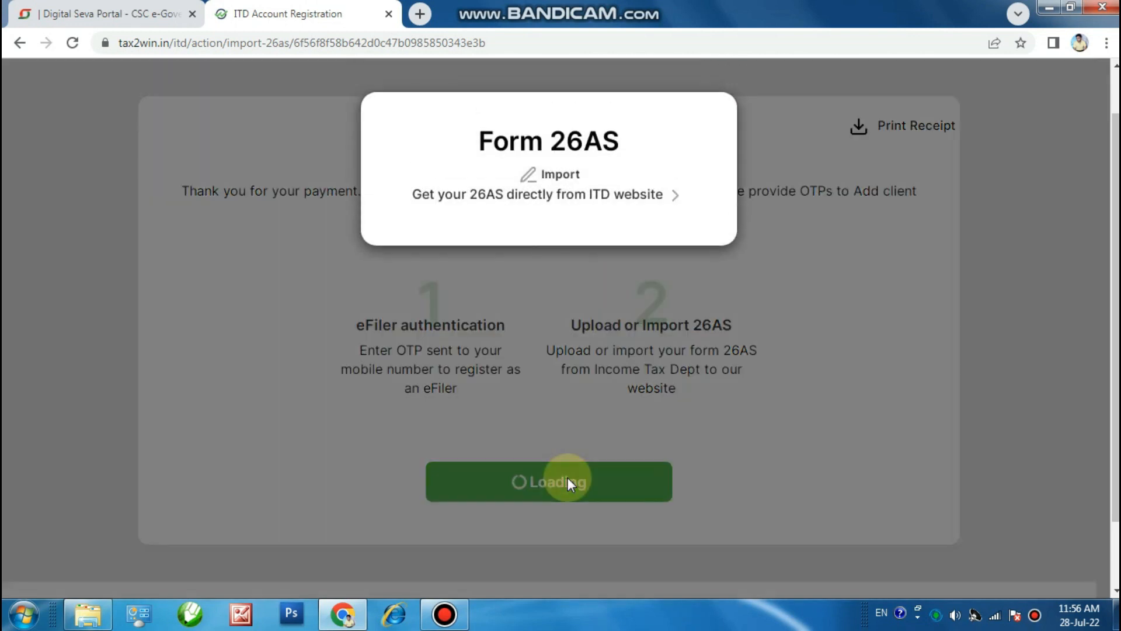
click(669, 197)
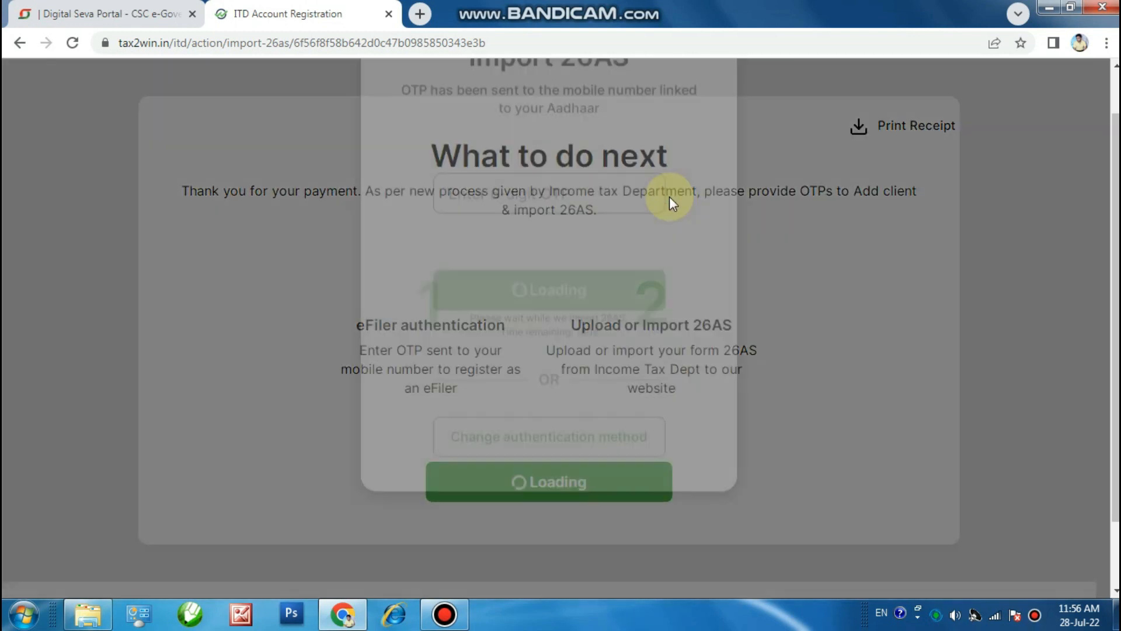
click(502, 288)
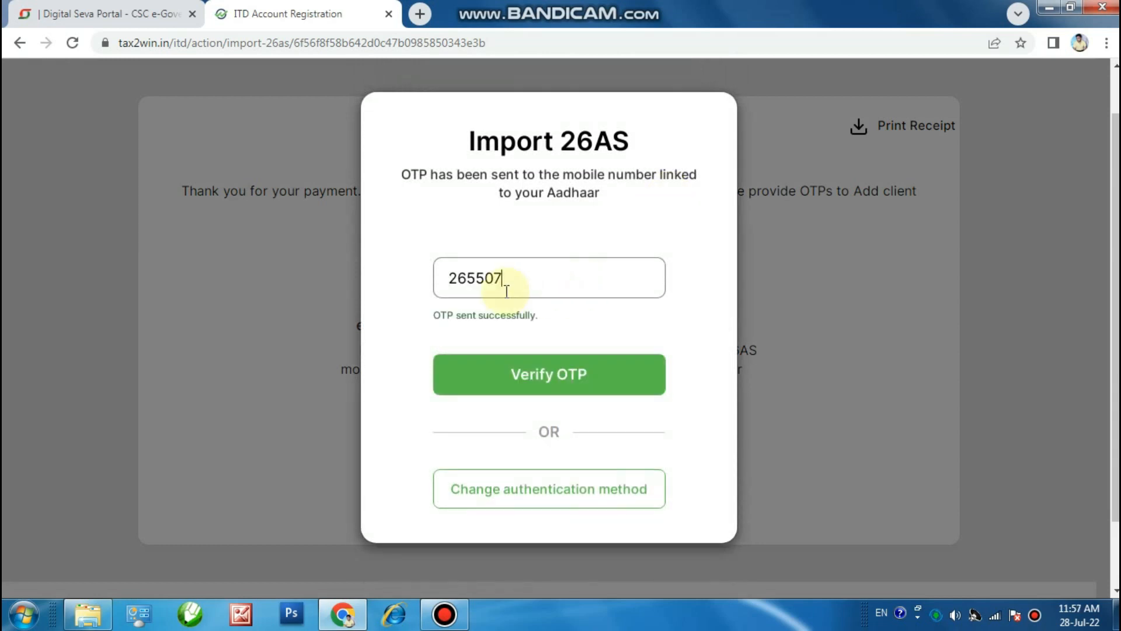
click(561, 377)
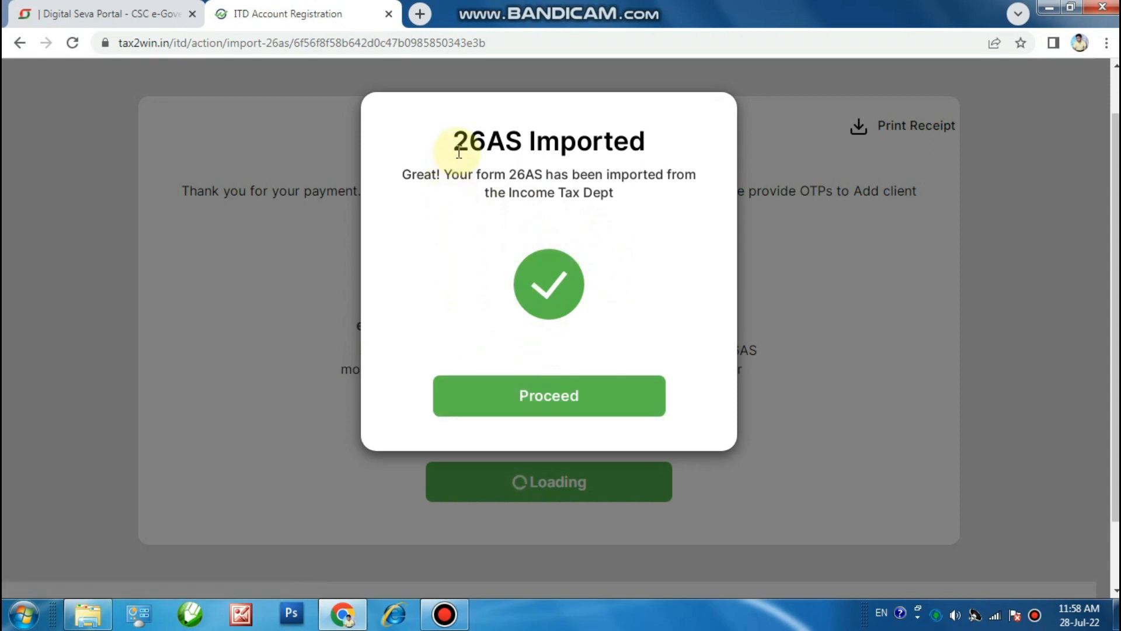
click(550, 403)
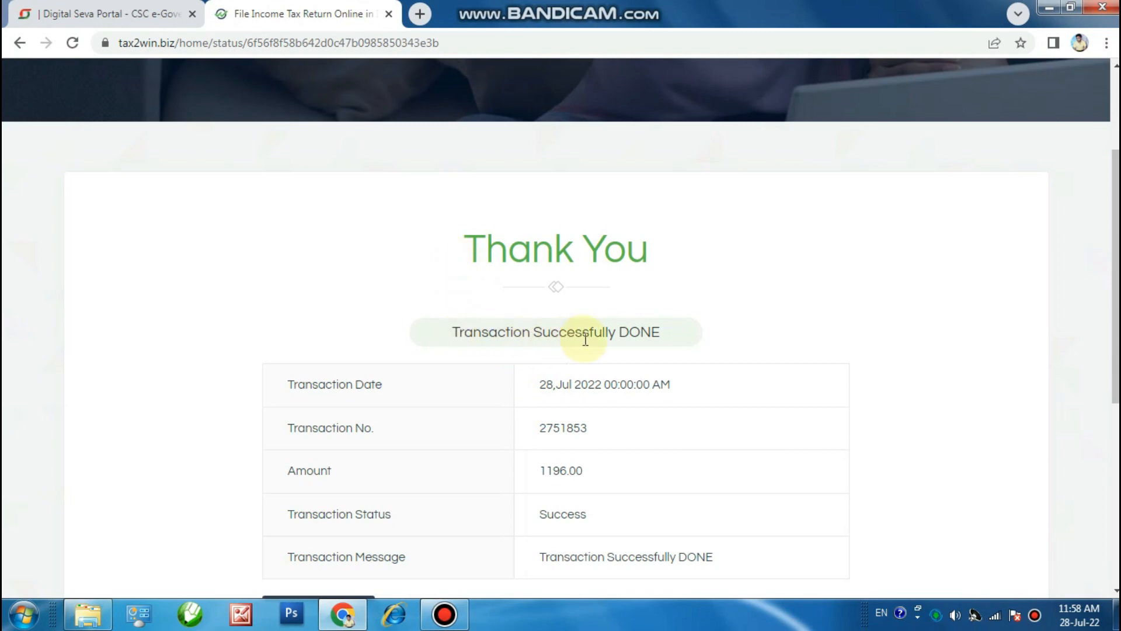
Step: Review the transaction details, the receipt option and the VLE Tax Dashboard notice on the Thank You page
scroll(585, 338, down, 3)
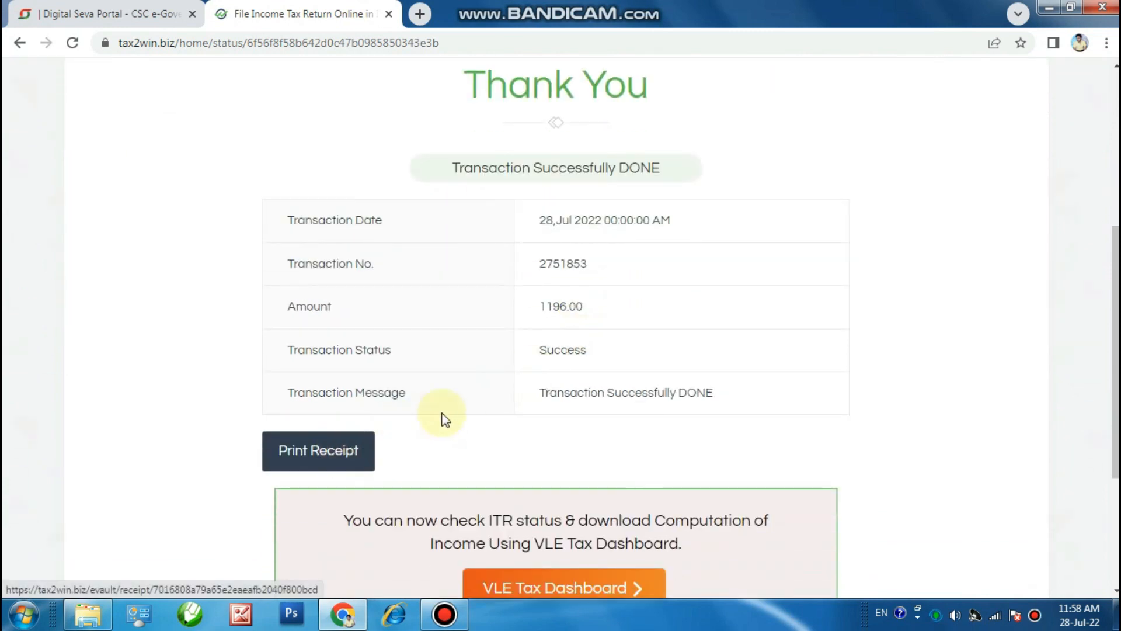
scroll(466, 415, down, 2)
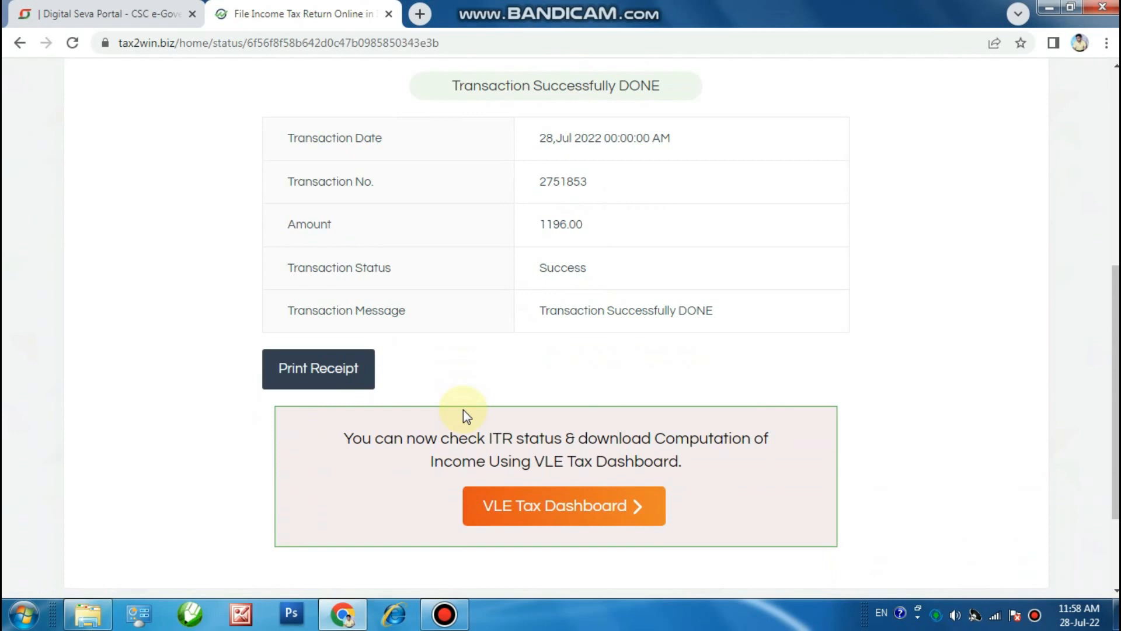
scroll(466, 416, up, 2)
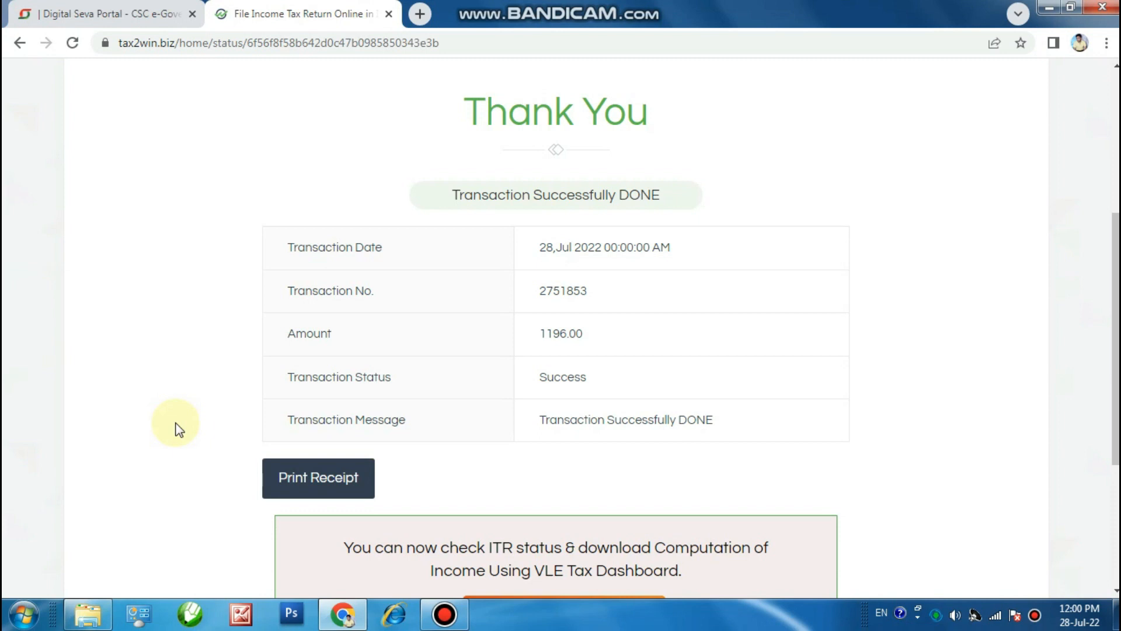
scroll(178, 429, down, 1)
scroll(208, 404, up, 2)
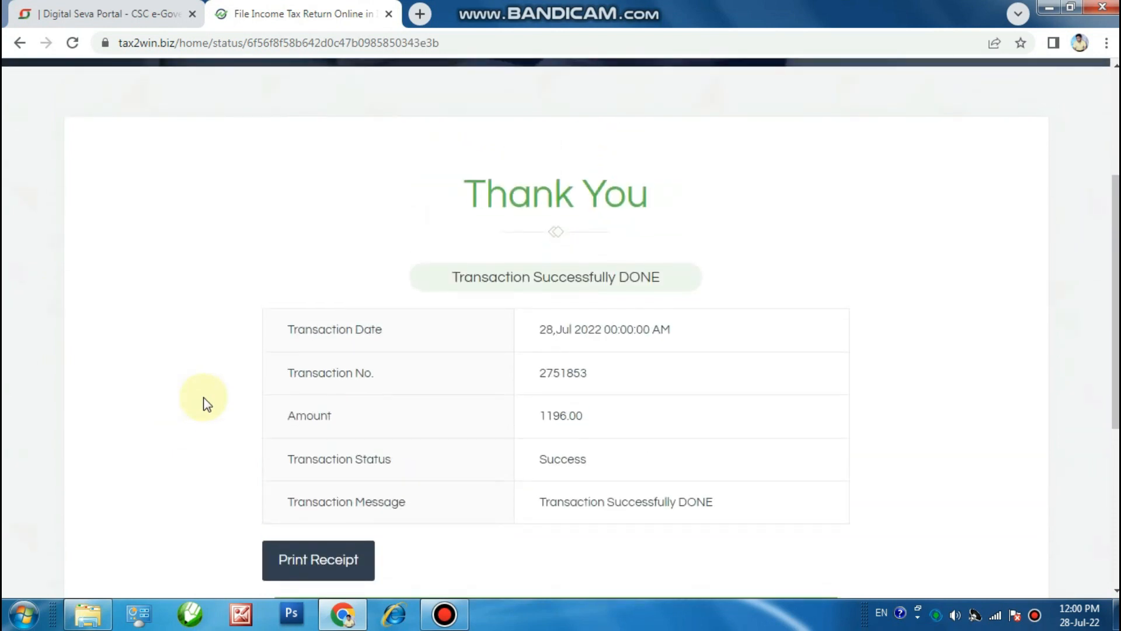
scroll(207, 404, down, 1)
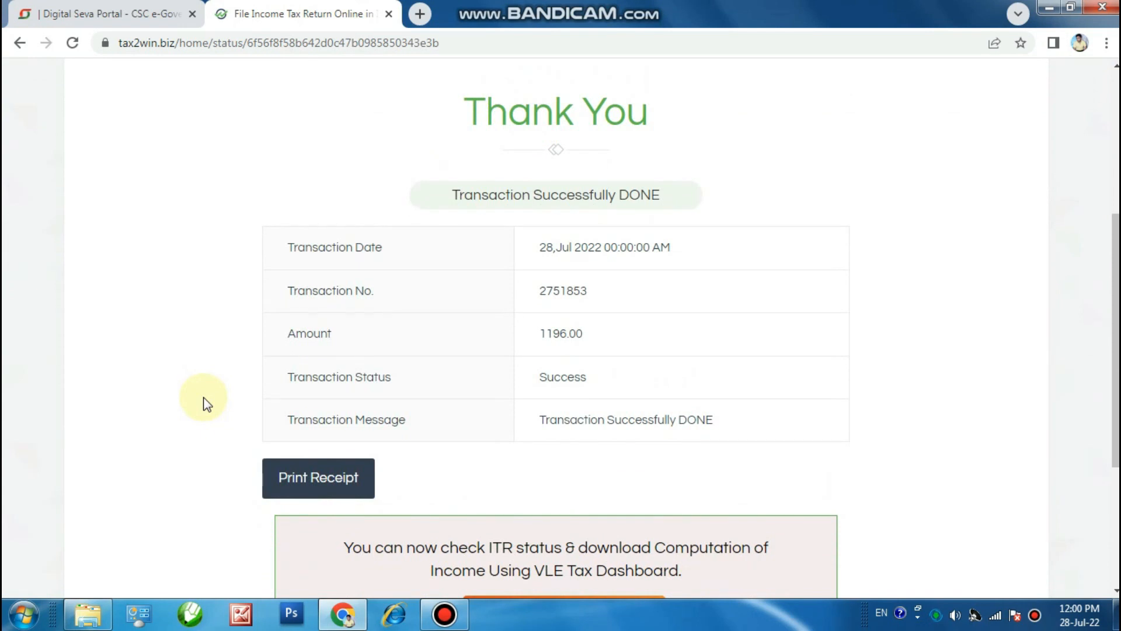
scroll(207, 404, down, 1)
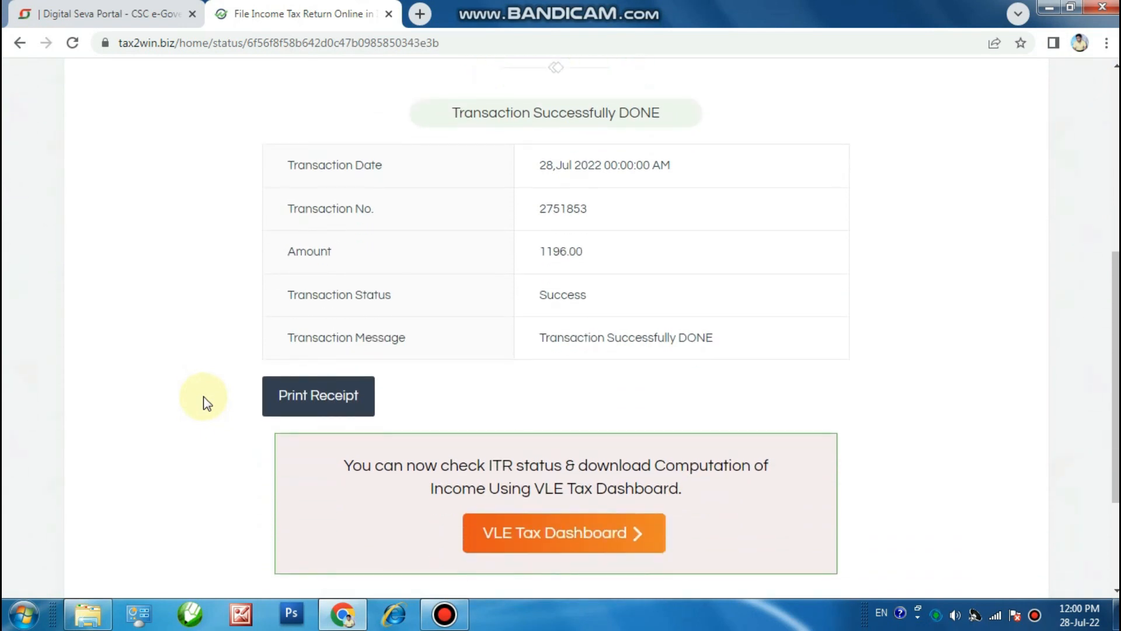